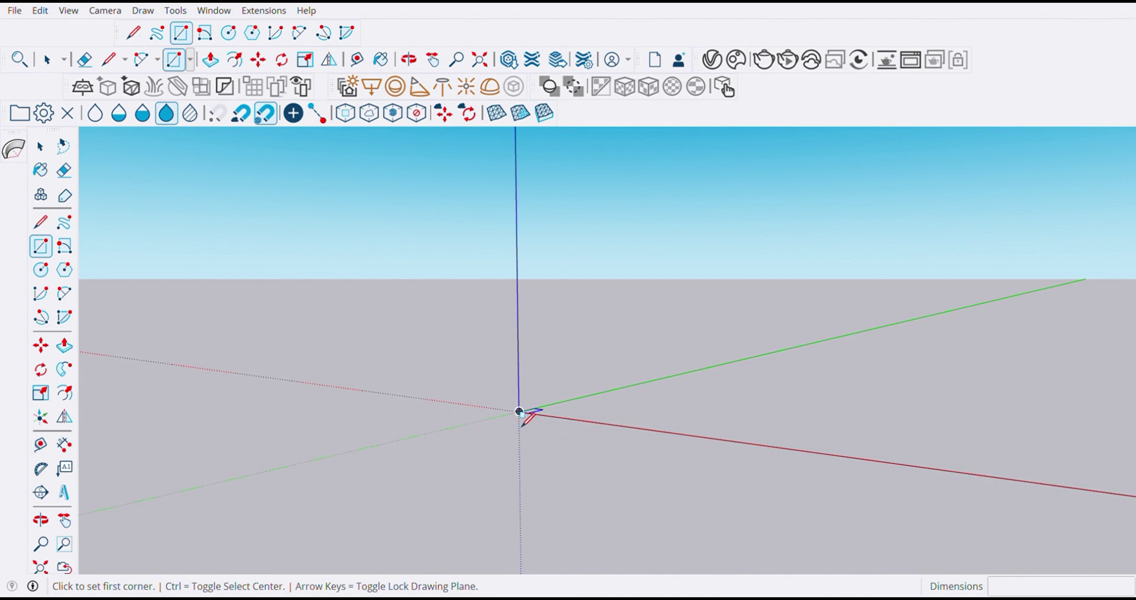
# - Draw a vertical rectangle 25 by 18 inches from the origin along the red axis
pyautogui.click(519, 411)
pyautogui.moveTo(610, 445); pyautogui.dragTo(634, 443, button='middle')
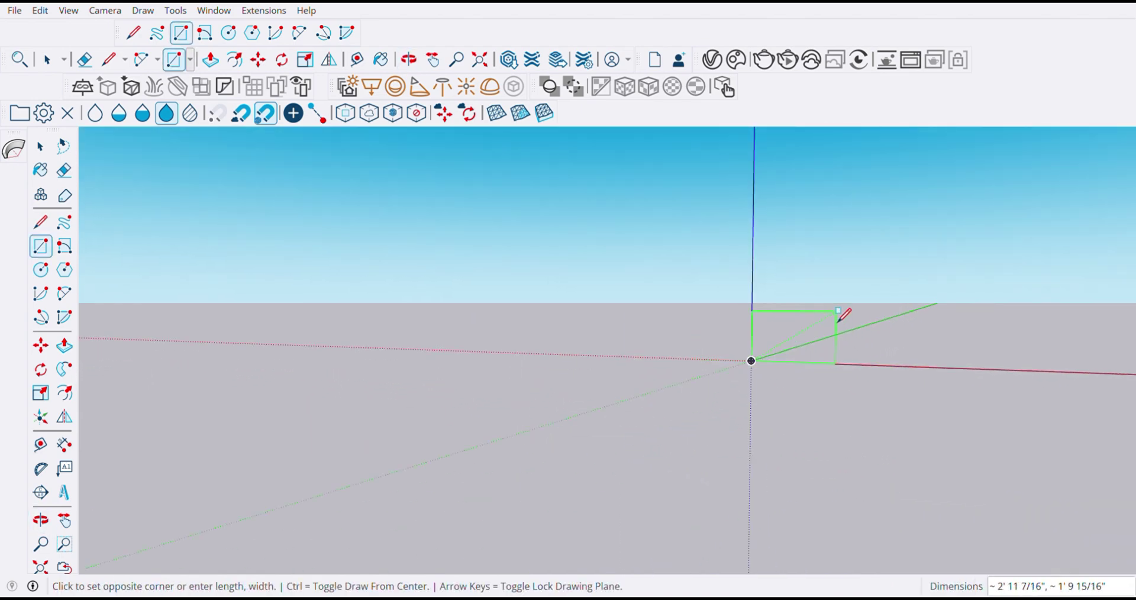
pyautogui.write('25,18')
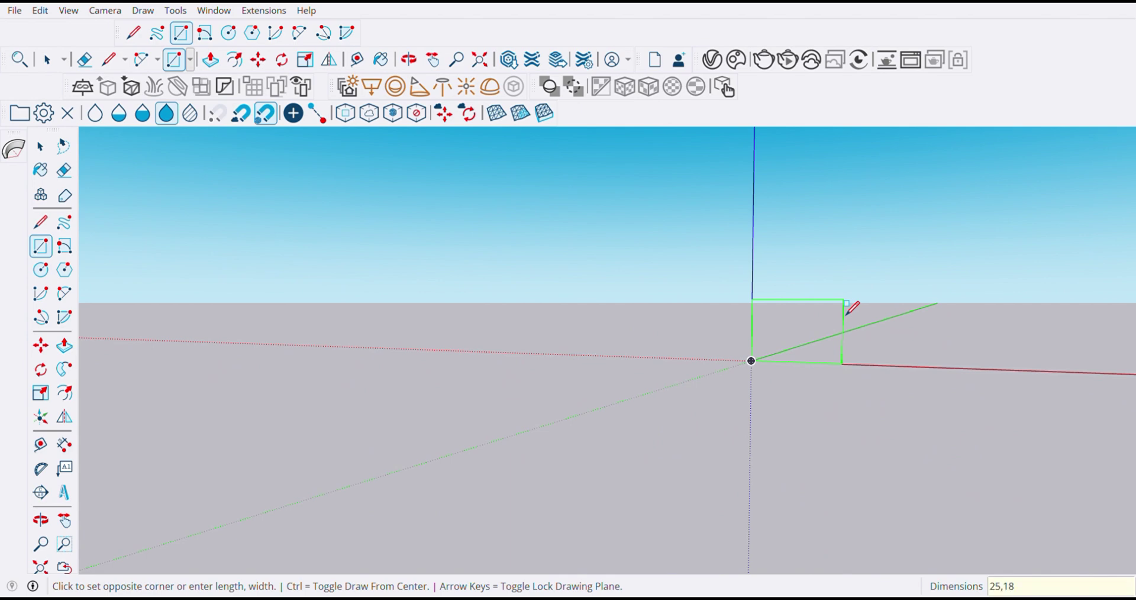
pyautogui.press('Return')
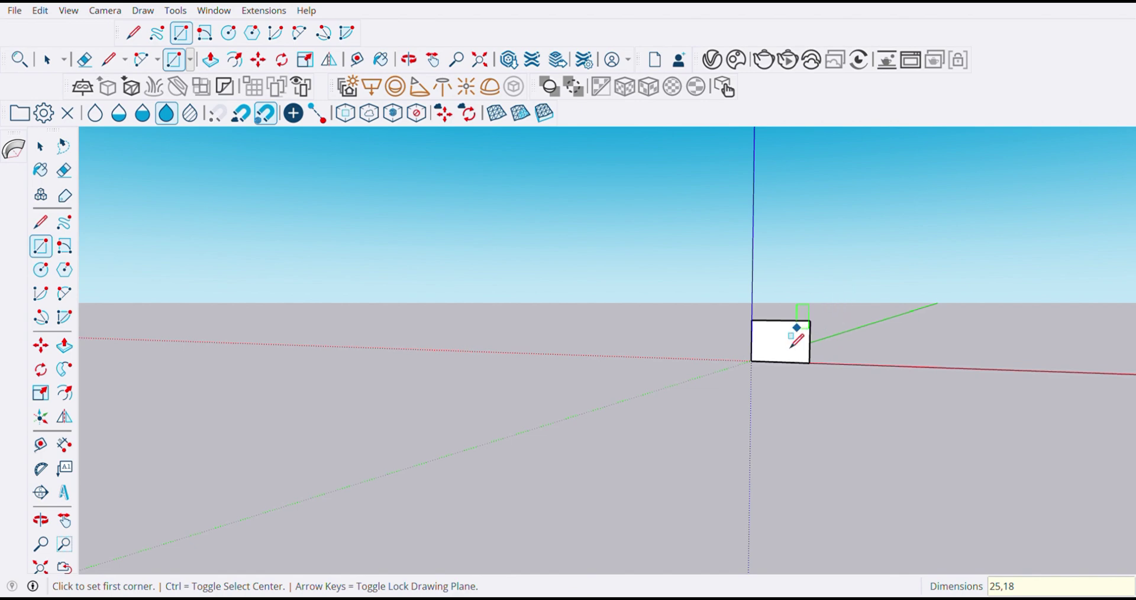
# - Draw a 3 by 15 inch rectangle from the origin inside the face and erase its outer edges to cut out the area under the nosing
pyautogui.scroll(1, 793, 355)
pyautogui.scroll(3, 787, 379)
pyautogui.moveTo(836, 452); pyautogui.dragTo(890, 462, button='middle')
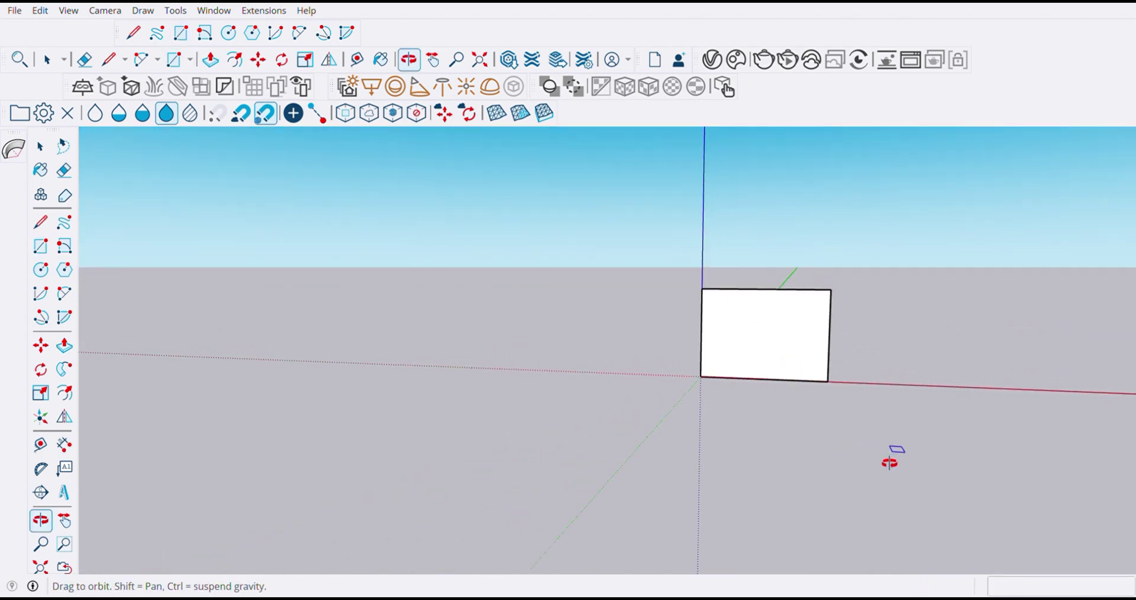
pyautogui.scroll(1, 750, 358)
pyautogui.scroll(1, 749, 354)
pyautogui.scroll(1, 720, 350)
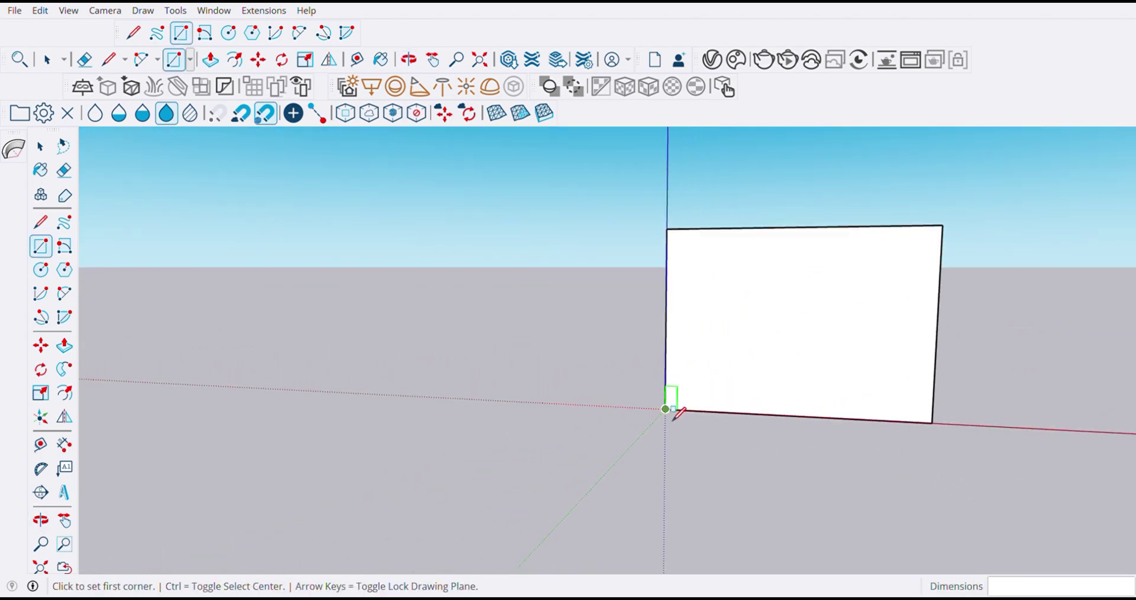
pyautogui.click(666, 409)
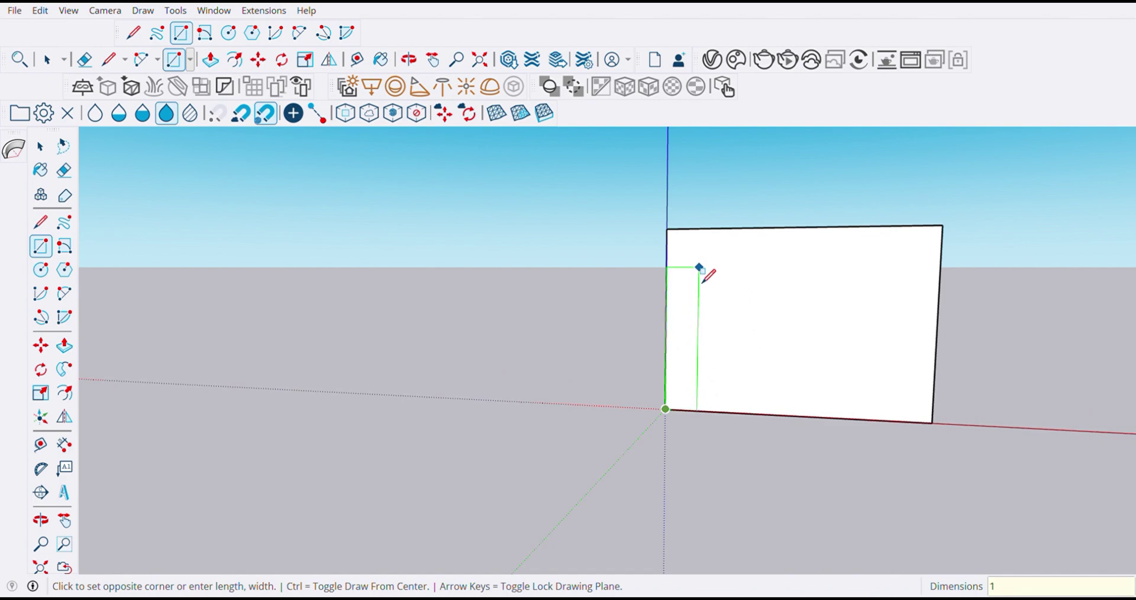
pyautogui.write('3,15')
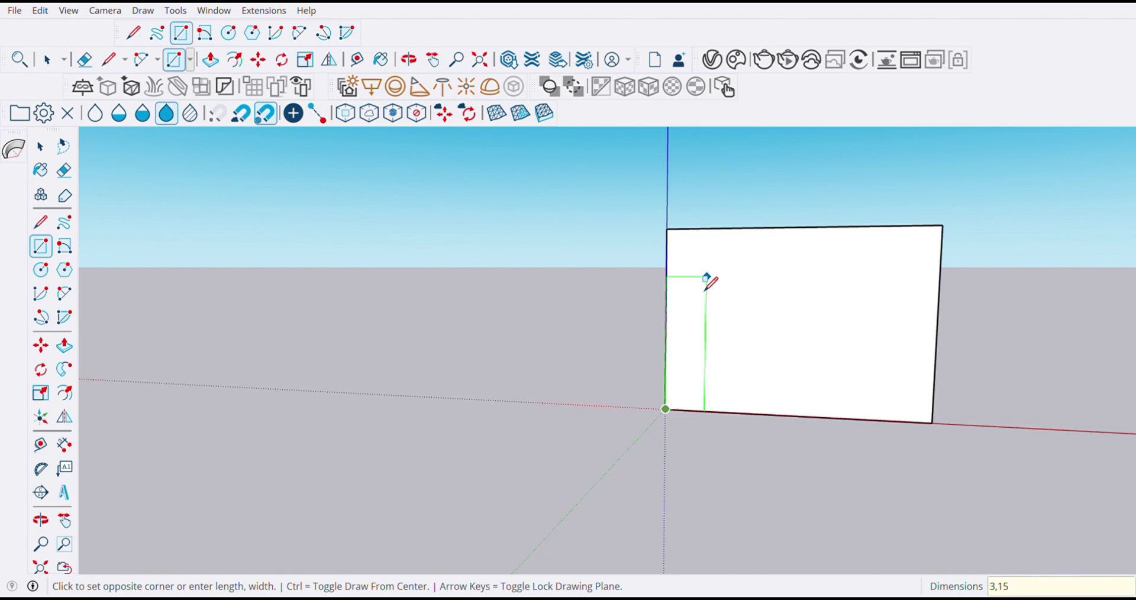
pyautogui.press('Return')
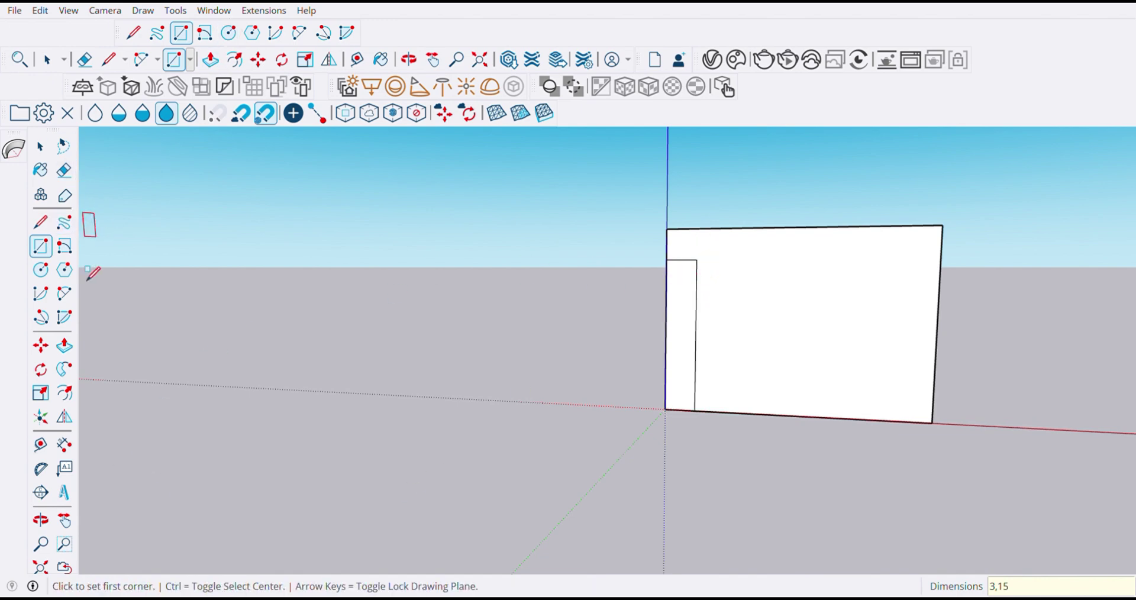
pyautogui.click(64, 170)
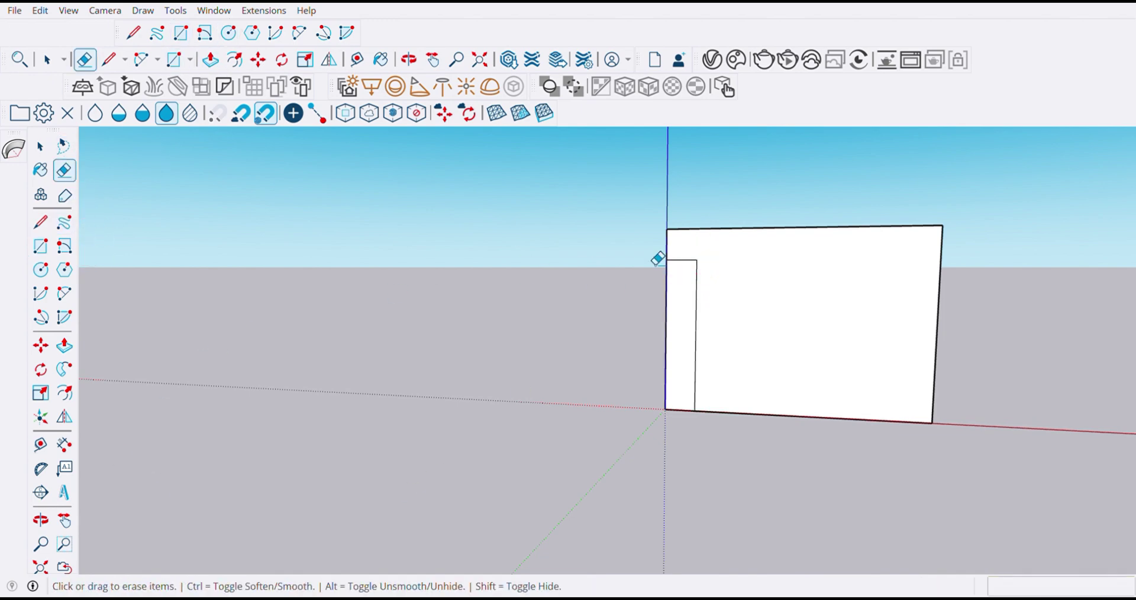
pyautogui.click(670, 313)
# - Round the nosing's upper front corner with a tangent arc of about 2 1/16 inch radius and erase the leftover corner edges
pyautogui.press('o')
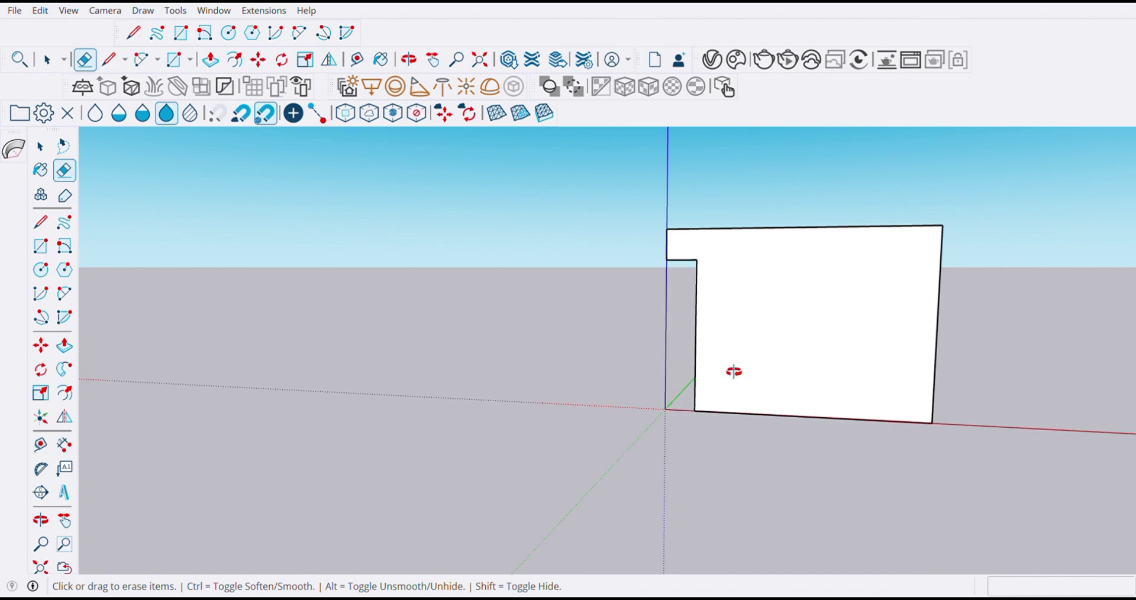
pyautogui.moveTo(733, 373); pyautogui.dragTo(823, 419)
pyautogui.press('e')
pyautogui.scroll(5, 660, 233)
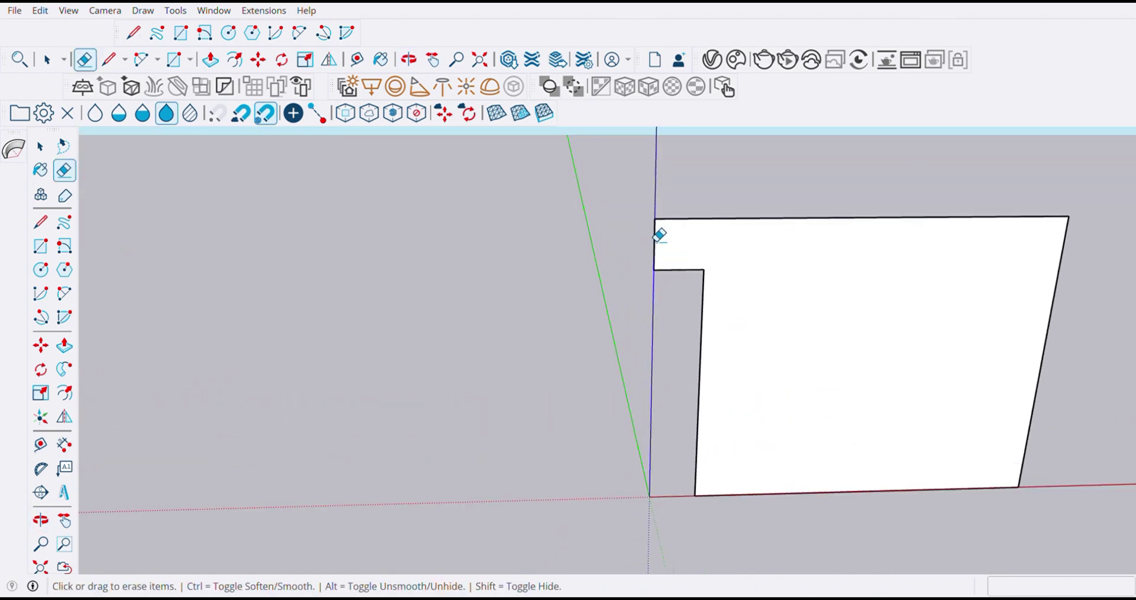
pyautogui.moveTo(712, 206)
pyautogui.mouseDown(button='middle')
pyautogui.moveTo(723, 173)
pyautogui.moveTo(690, 241)
pyautogui.mouseUp(button='middle')
pyautogui.scroll(3, 677, 242)
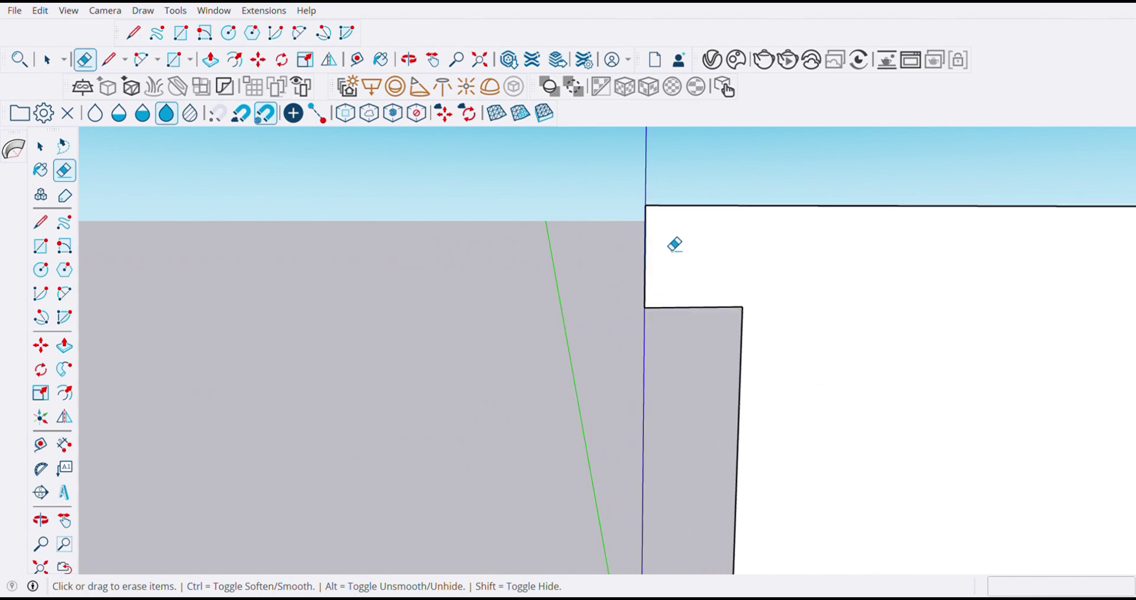
pyautogui.click(299, 32)
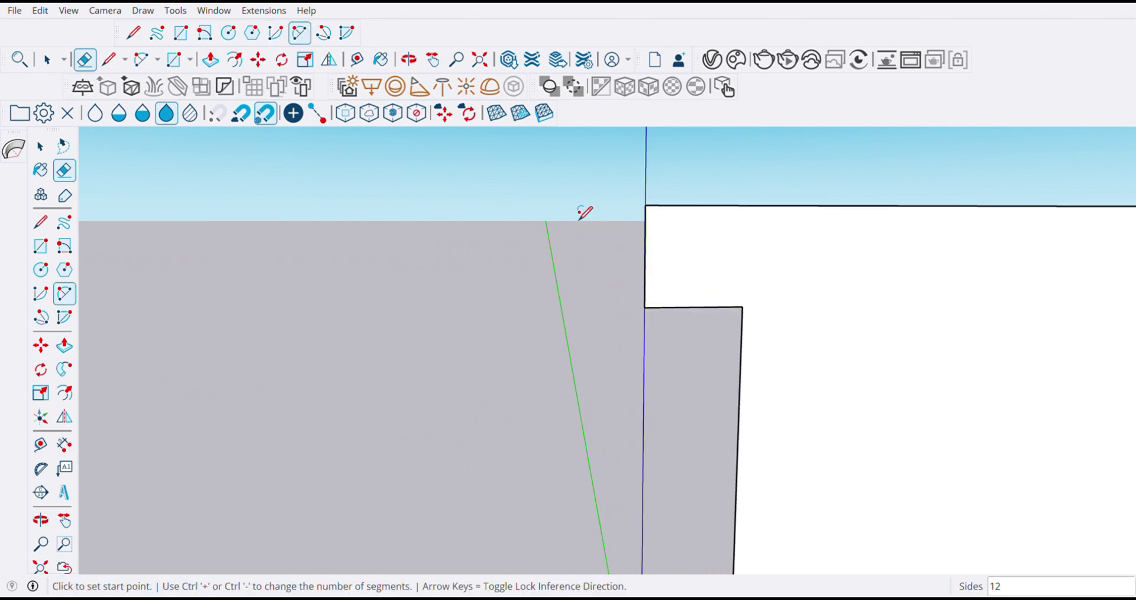
pyautogui.click(645, 276)
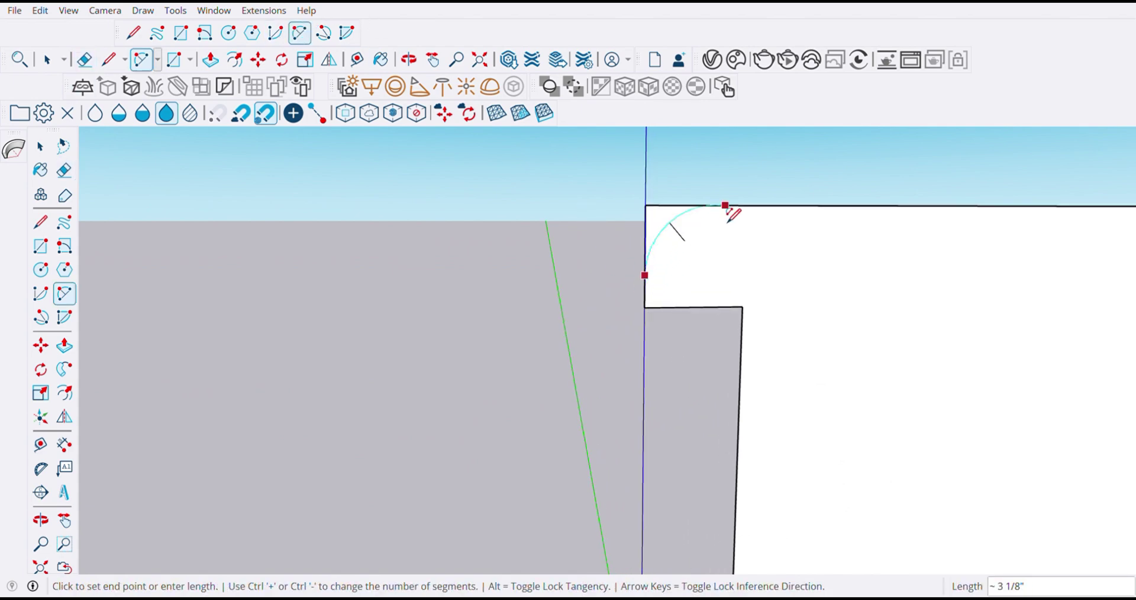
pyautogui.click(714, 206)
pyautogui.click(682, 223)
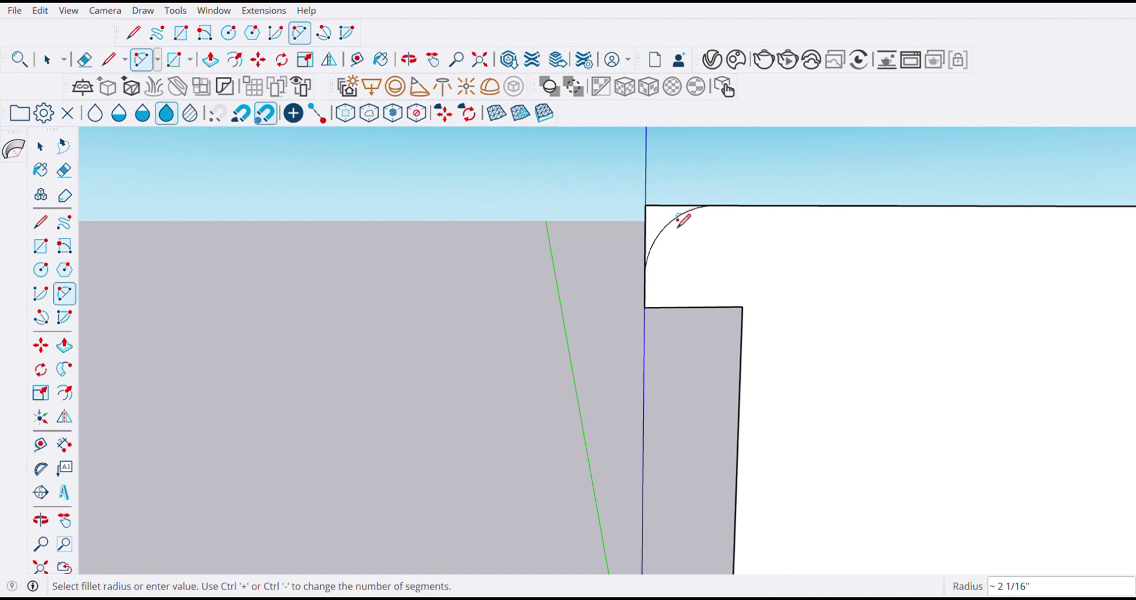
pyautogui.click(64, 170)
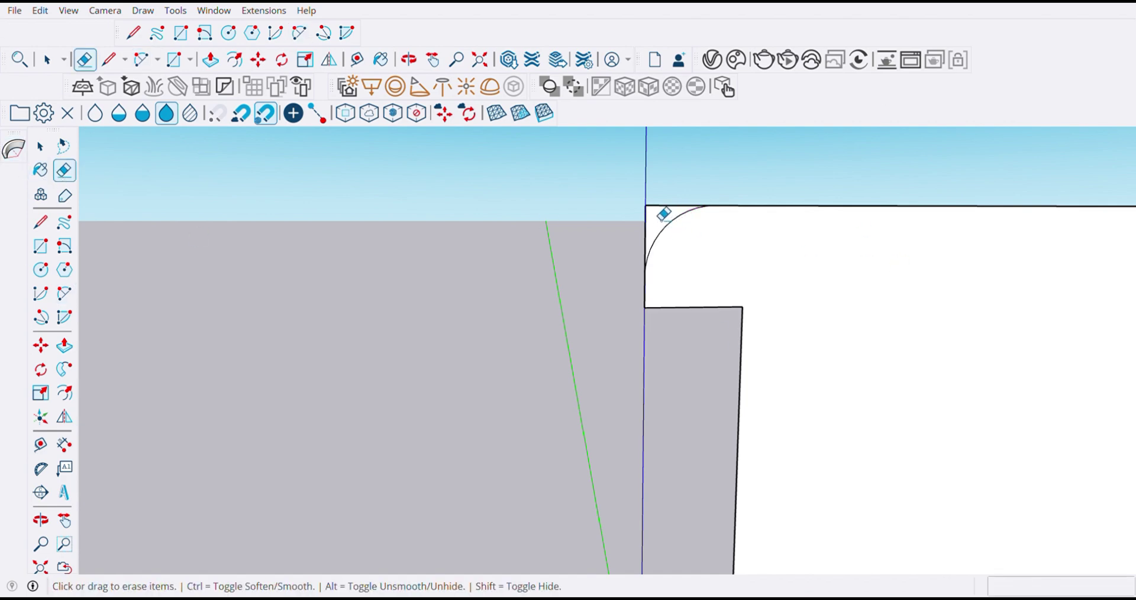
pyautogui.scroll(-2, 651, 200)
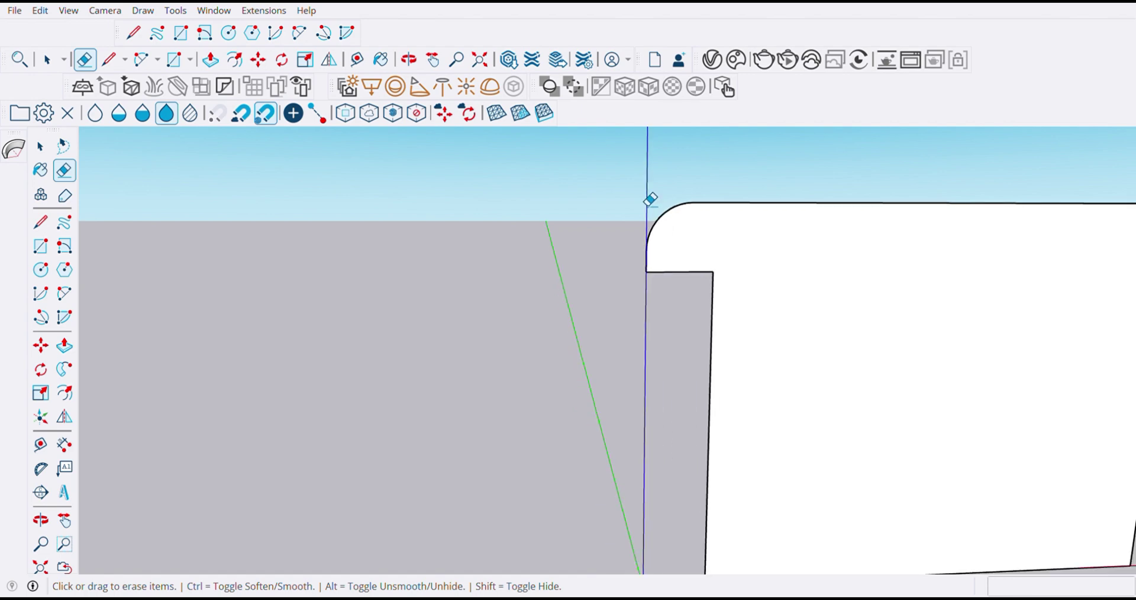
# - Select the whole step profile and make it a component
pyautogui.scroll(-2, 651, 200)
pyautogui.moveTo(773, 366); pyautogui.dragTo(827, 355, button='middle')
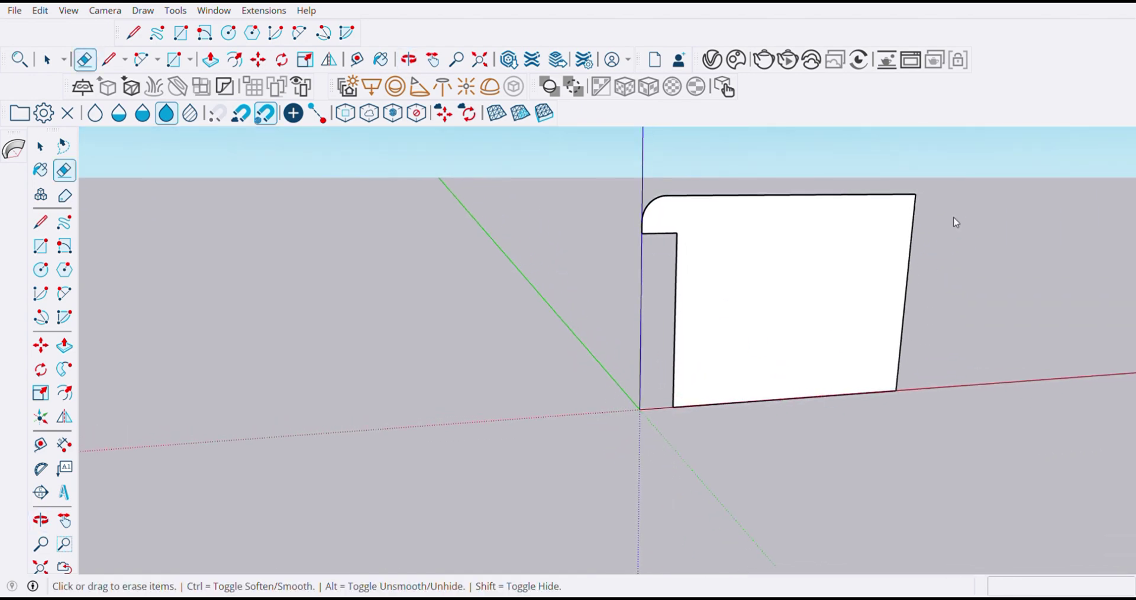
pyautogui.press('space')
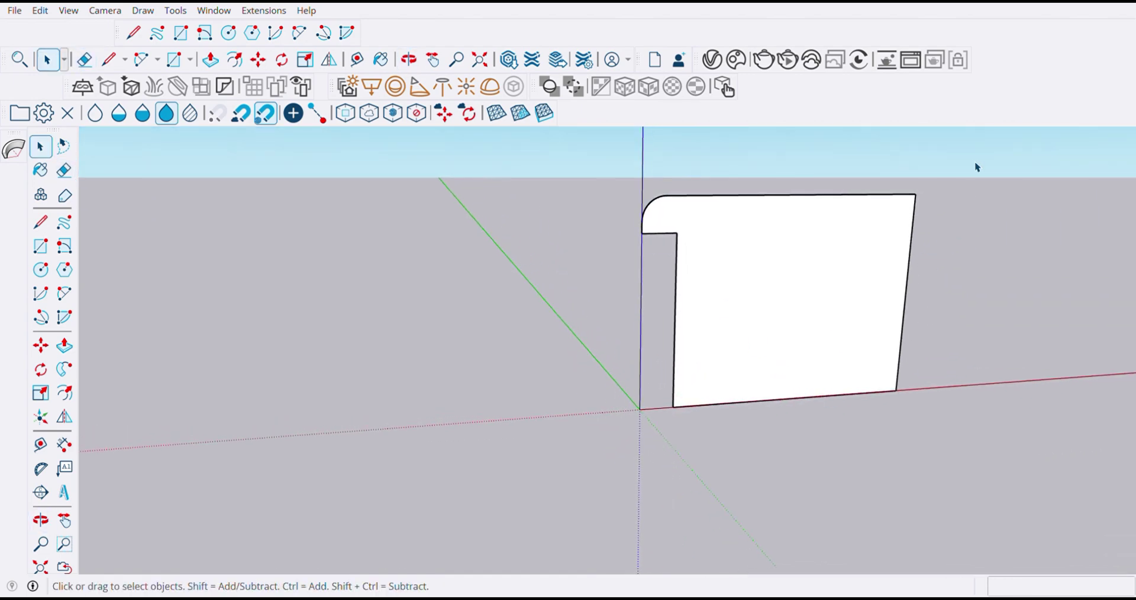
pyautogui.moveTo(574, 426); pyautogui.dragTo(579, 434)
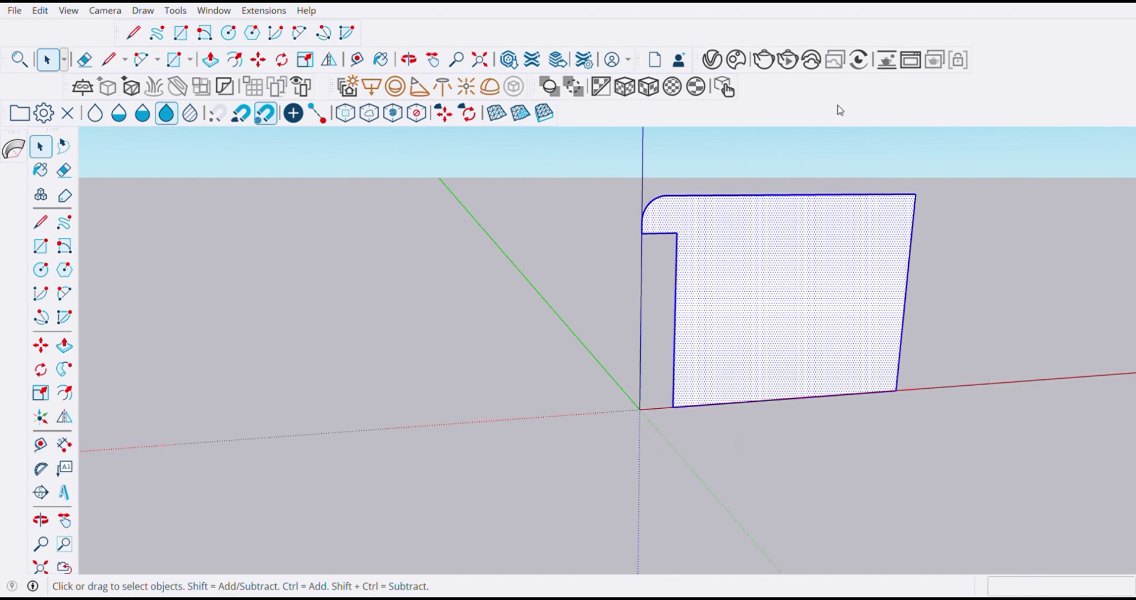
pyautogui.press('g')
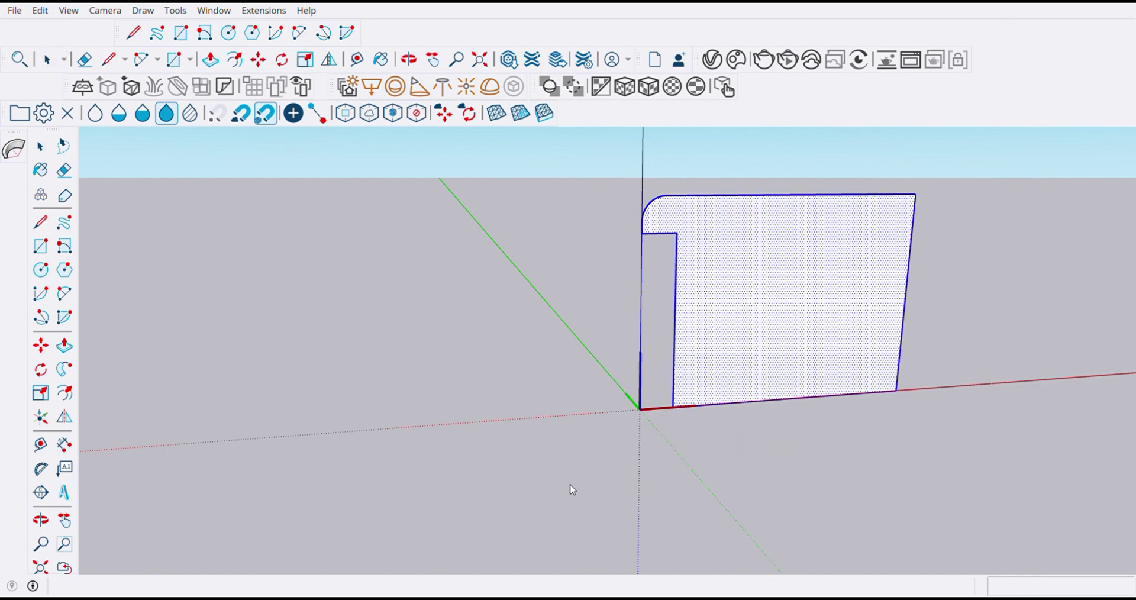
# - Copy the step component from its riser's bottom corner to its upper back corner and repeat the copy 16 times
pyautogui.scroll(-2, 779, 309)
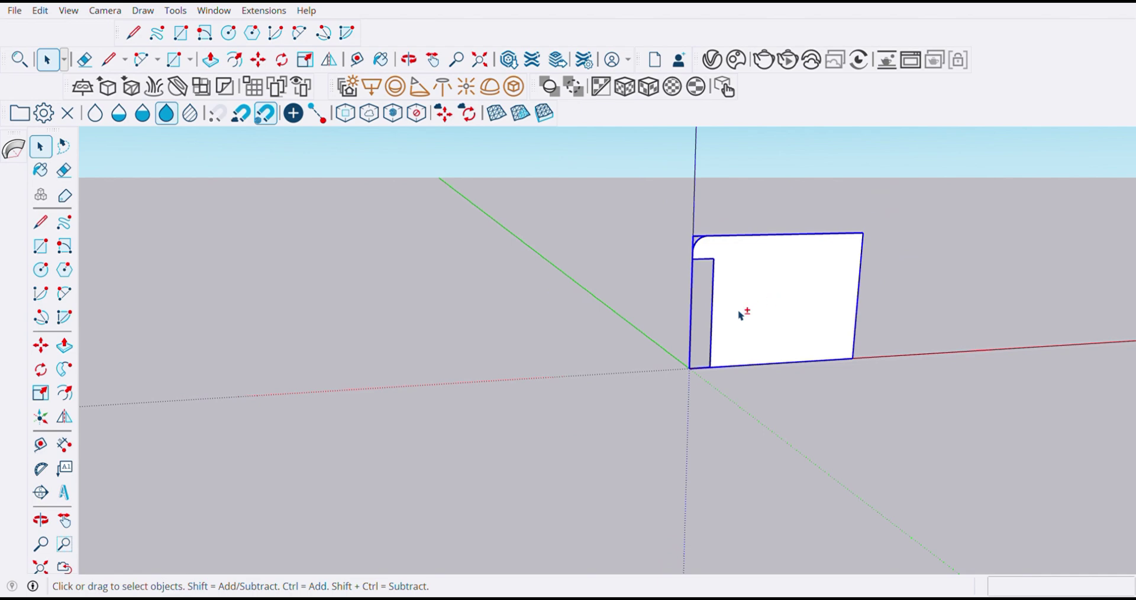
pyautogui.moveTo(740, 315); pyautogui.dragTo(444, 382, button='middle')
pyautogui.moveTo(623, 469); pyautogui.dragTo(377, 426, button='middle')
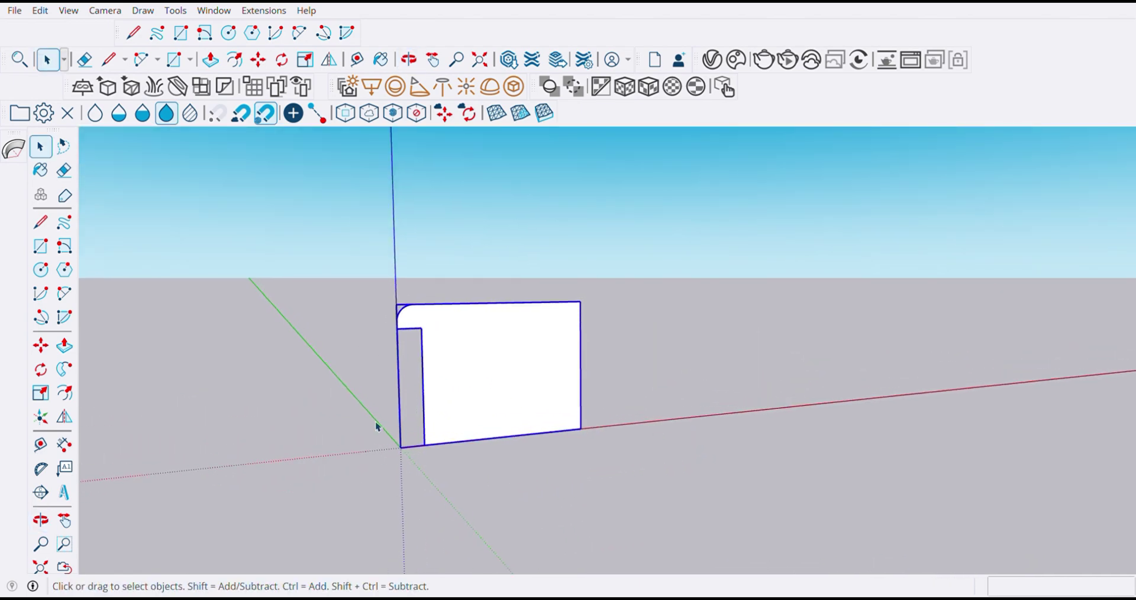
pyautogui.press('m')
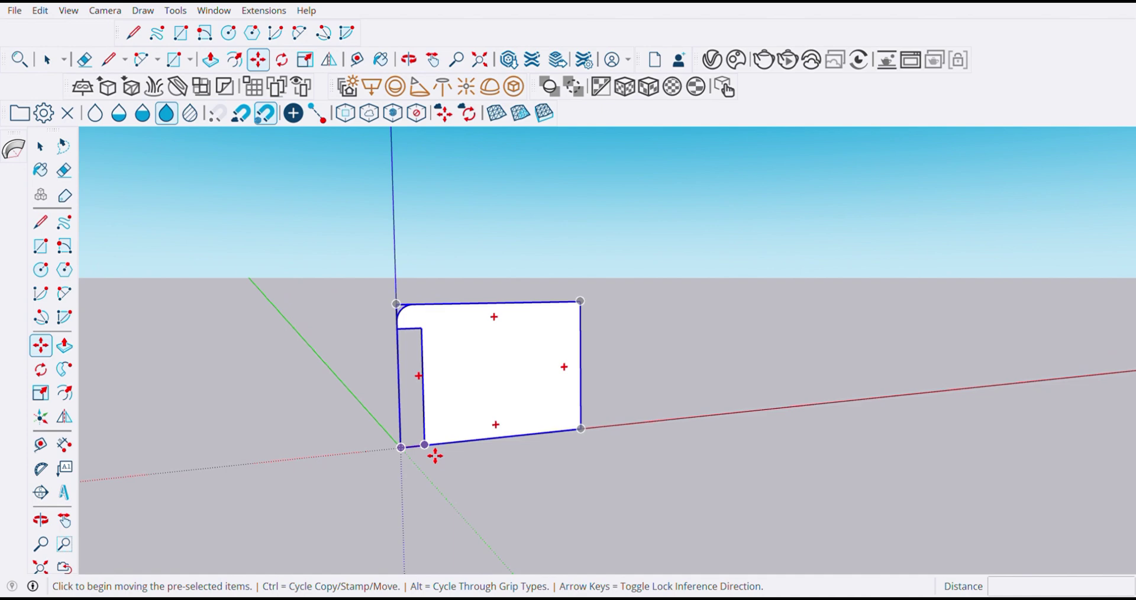
pyautogui.press('ctrl')
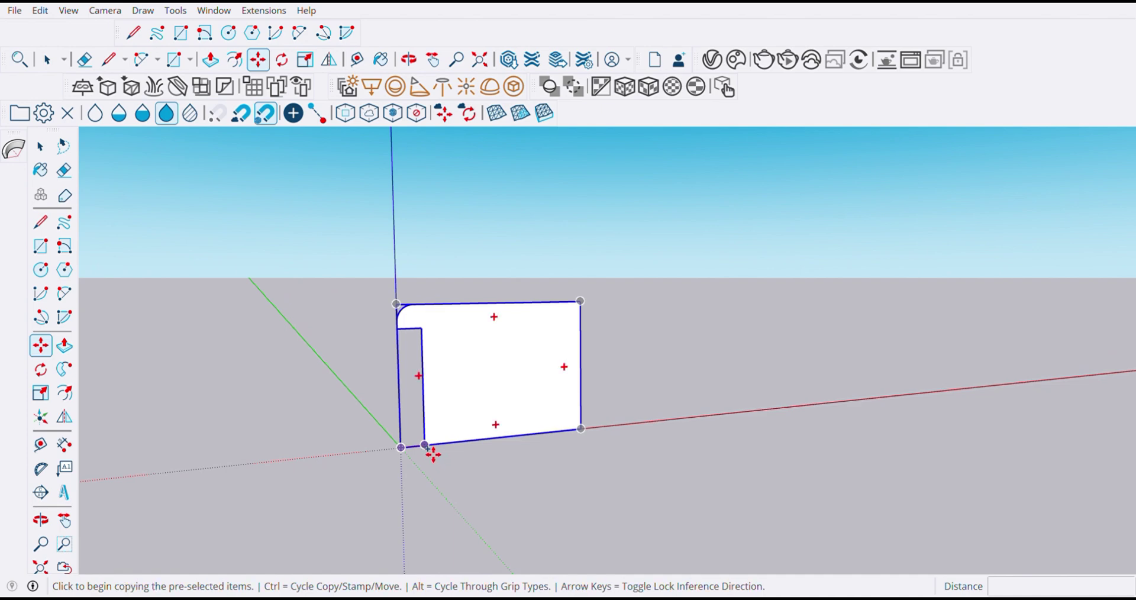
pyautogui.click(432, 454)
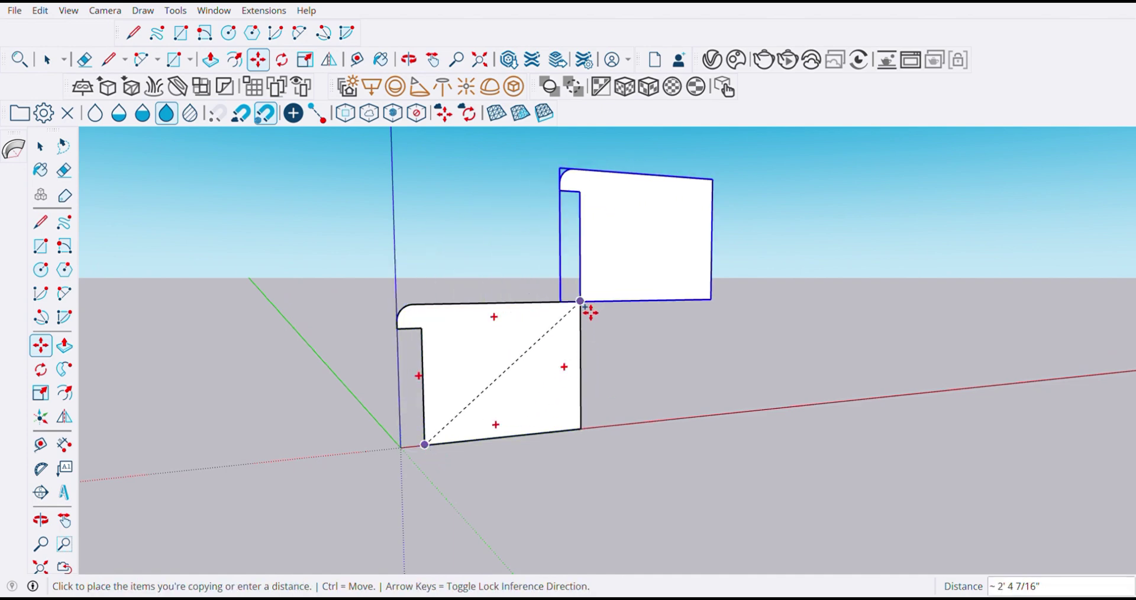
pyautogui.click(590, 313)
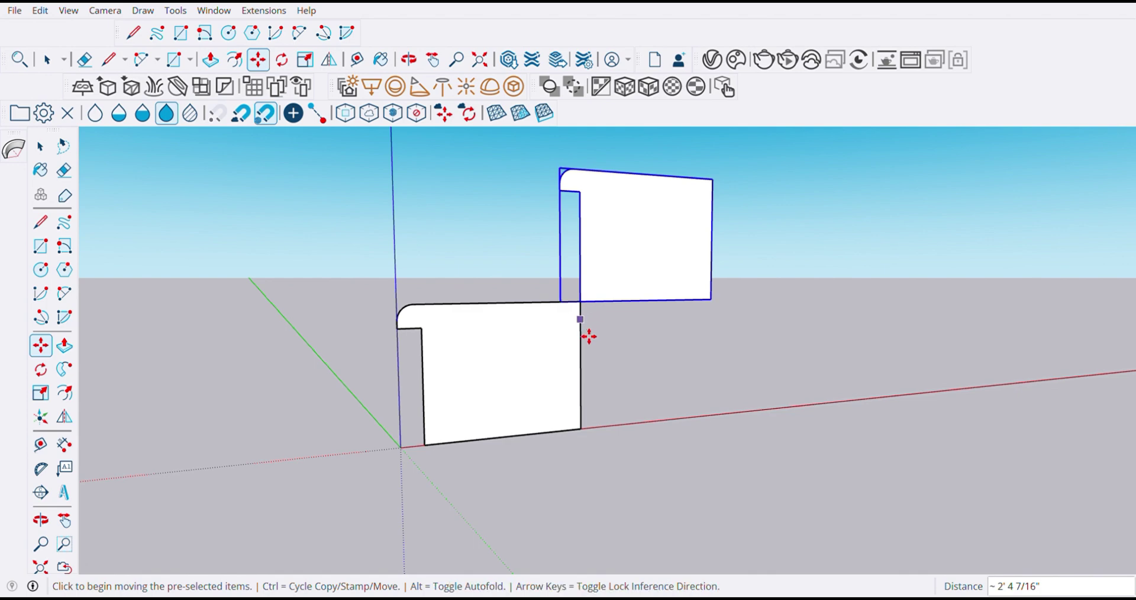
pyautogui.write('x16')
pyautogui.press('Return')
# - Open one step component for editing and push/pull its profile face by 125 inches
pyautogui.scroll(-5, 683, 255)
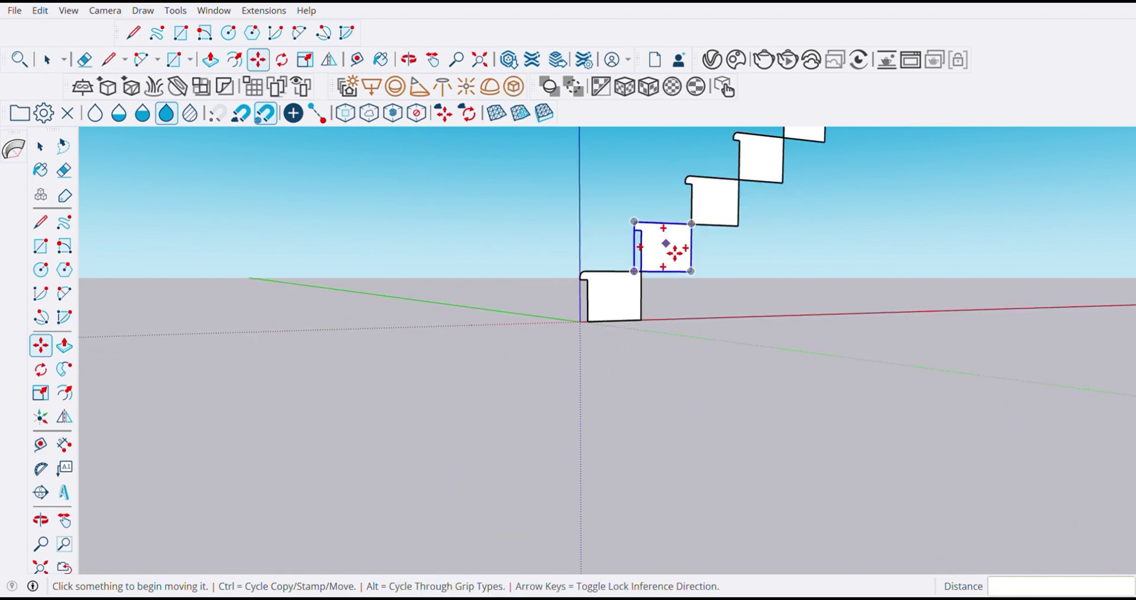
pyautogui.moveTo(680, 259); pyautogui.dragTo(513, 398, button='middle')
pyautogui.press('space')
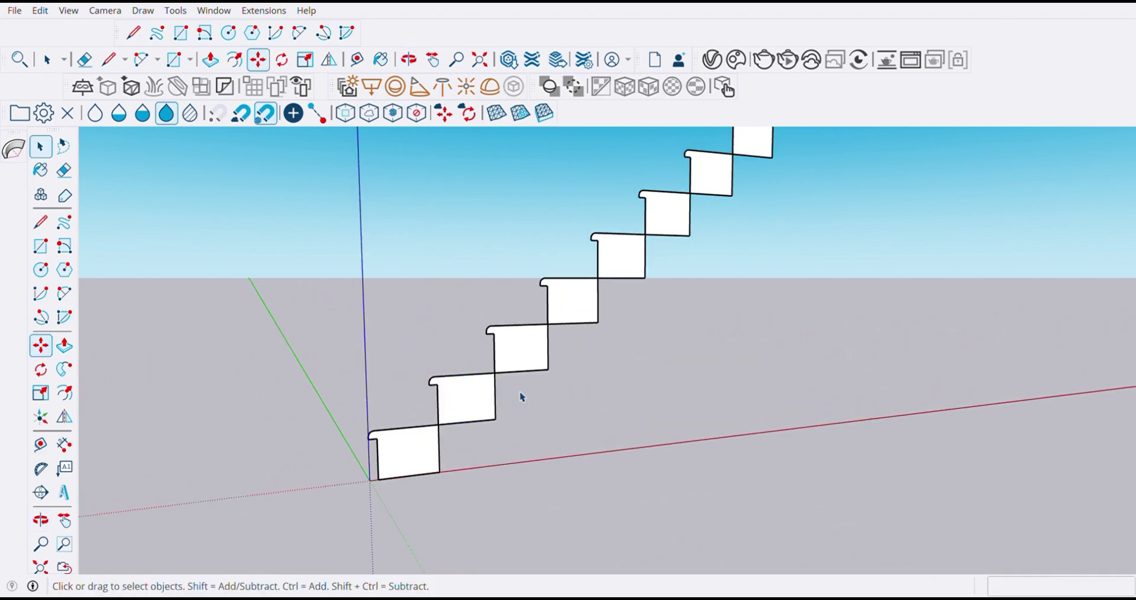
pyautogui.doubleClick(529, 360)
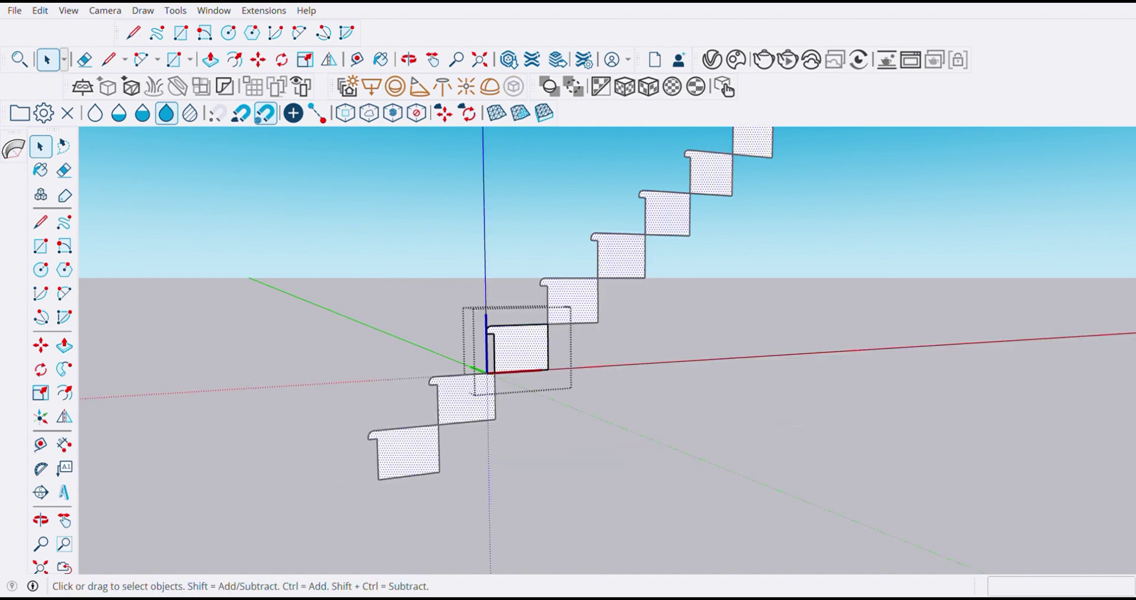
pyautogui.press('p')
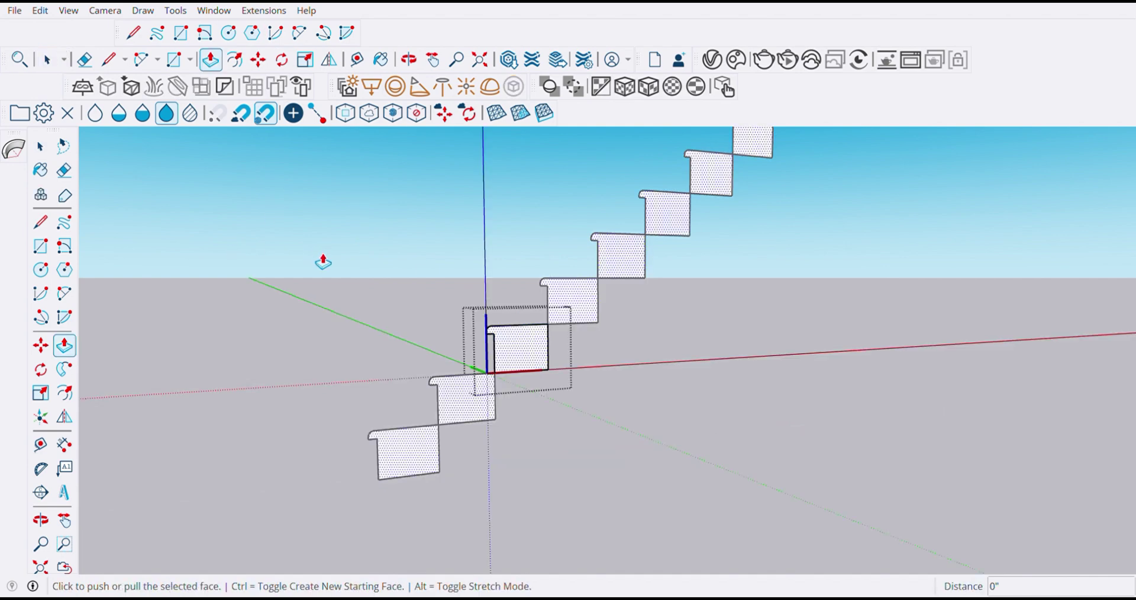
pyautogui.click(527, 340)
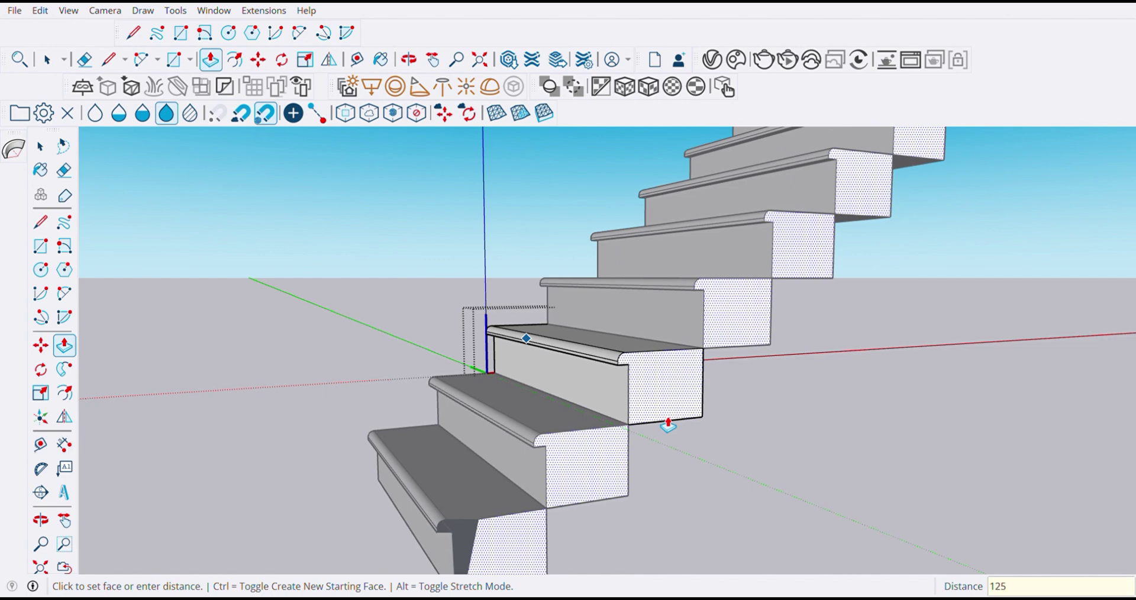
pyautogui.write('125')
pyautogui.press('Return')
pyautogui.scroll(-6, 668, 424)
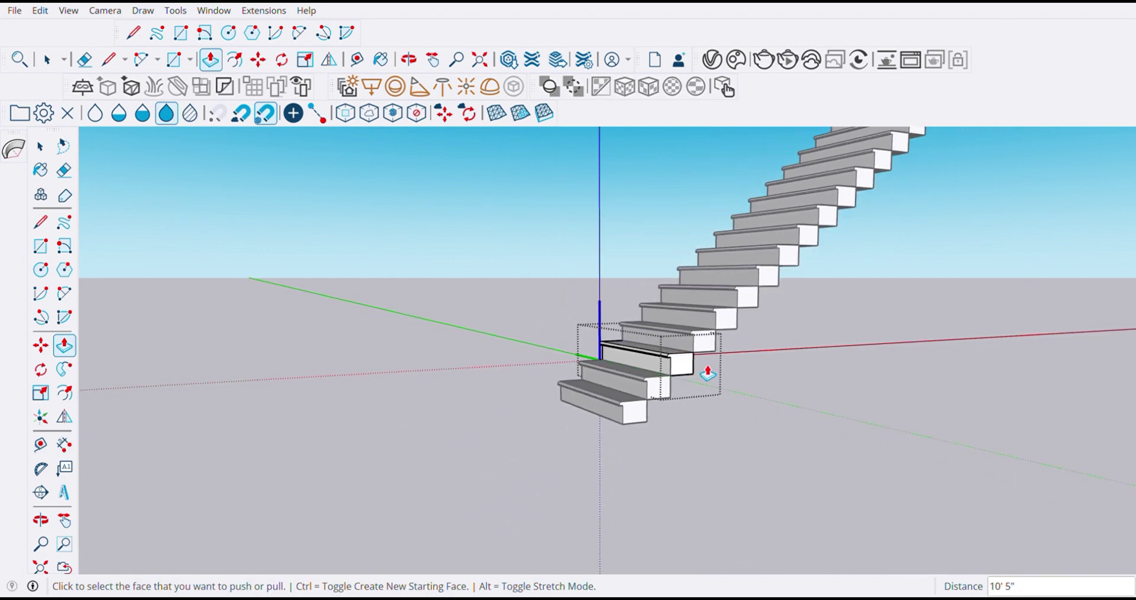
pyautogui.moveTo(729, 360)
pyautogui.mouseDown(button='middle')
pyautogui.moveTo(459, 413)
pyautogui.moveTo(586, 433)
pyautogui.moveTo(671, 422)
pyautogui.moveTo(520, 421)
pyautogui.mouseUp(button='middle')
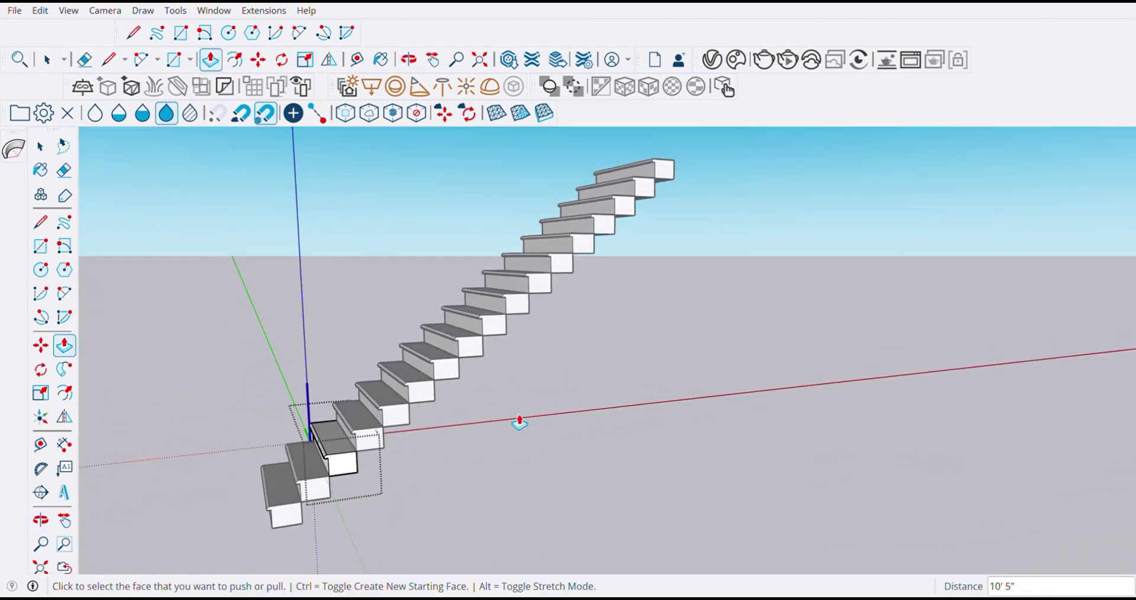
pyautogui.press('space')
pyautogui.moveTo(522, 379)
pyautogui.mouseDown(button='middle')
pyautogui.moveTo(454, 424)
pyautogui.moveTo(393, 423)
pyautogui.moveTo(532, 367)
pyautogui.mouseUp(button='middle')
pyautogui.scroll(3, 533, 349)
pyautogui.moveTo(533, 329); pyautogui.dragTo(567, 368, button='middle')
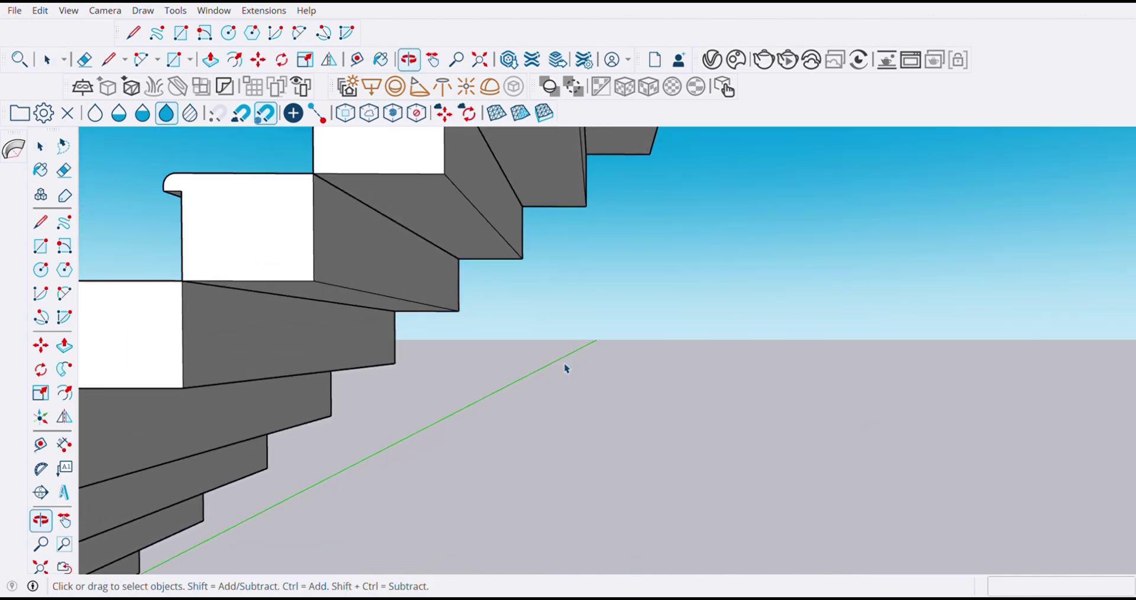
pyautogui.click(355, 199)
pyautogui.click(357, 202)
pyautogui.doubleClick(357, 199)
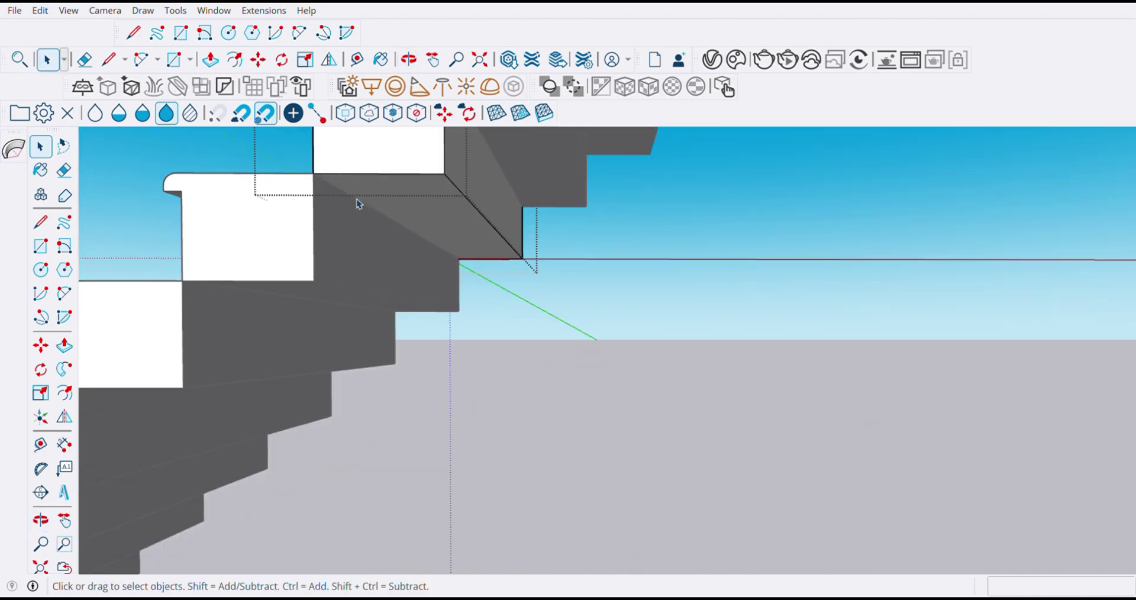
pyautogui.scroll(-3, 480, 194)
pyautogui.click(357, 329)
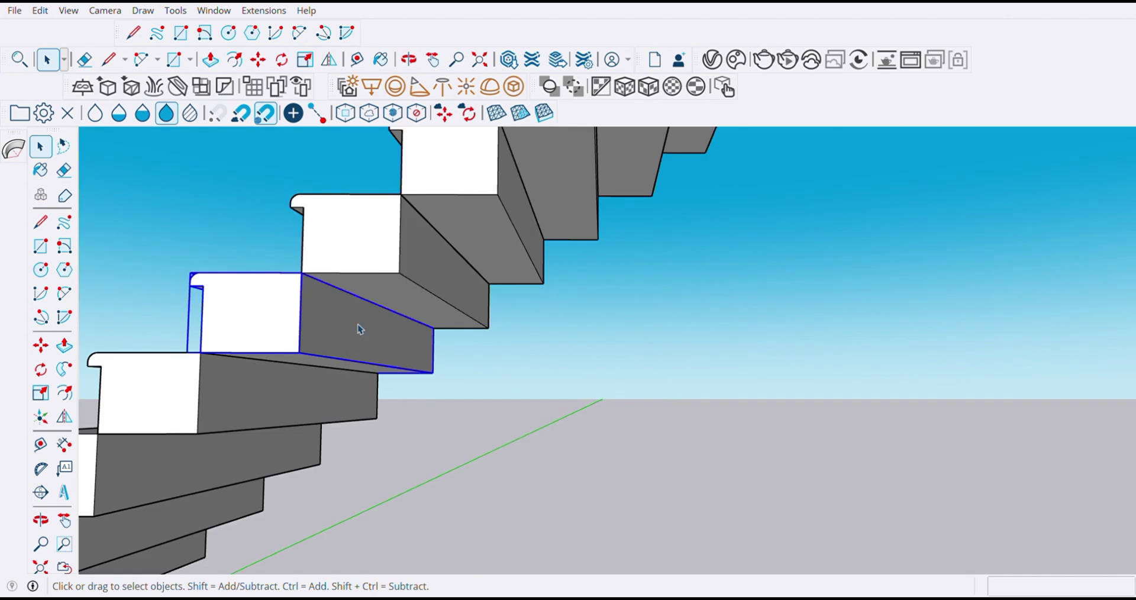
# - Open a step component for editing and move its upper back edge 1' 10" away from the riser to slope the underside
pyautogui.doubleClick(354, 320)
pyautogui.moveTo(344, 368); pyautogui.dragTo(388, 339, button='middle')
pyautogui.press('m')
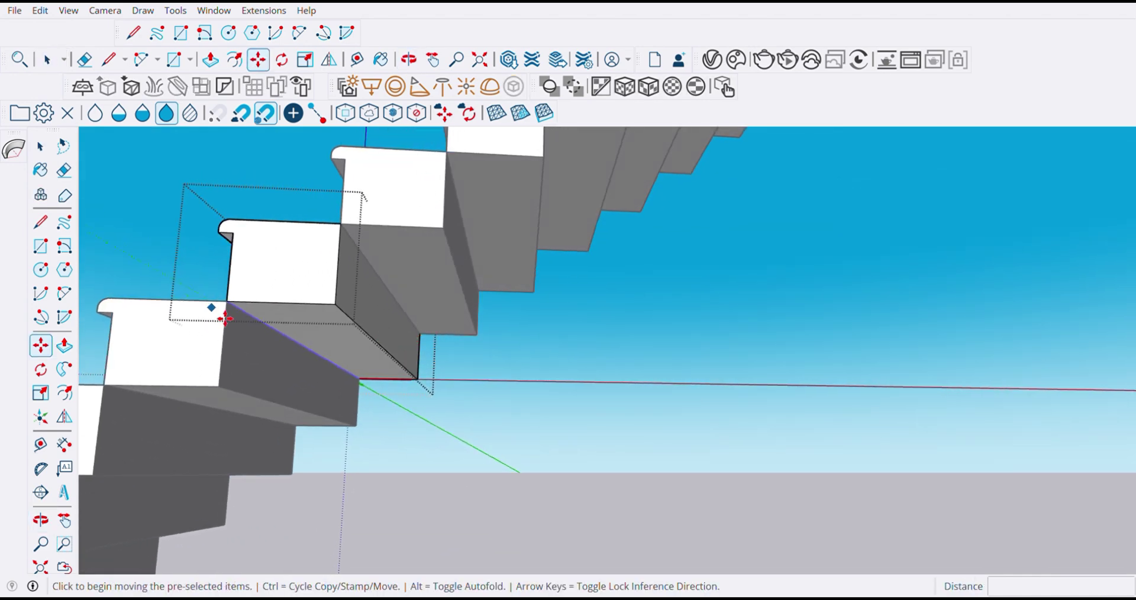
pyautogui.click(227, 303)
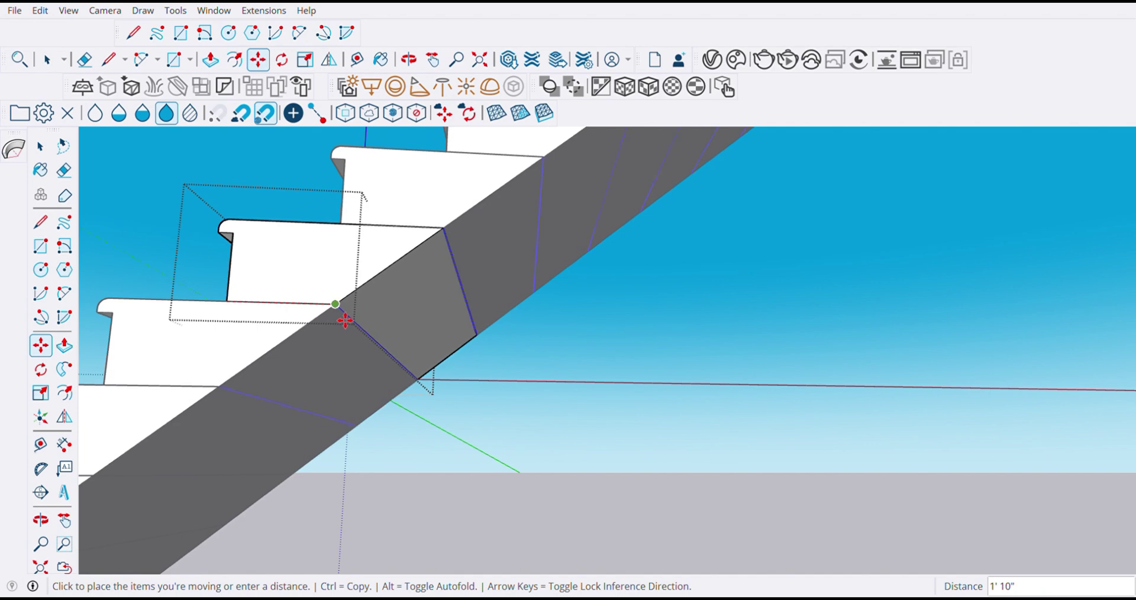
pyautogui.click(345, 320)
pyautogui.scroll(-6, 373, 284)
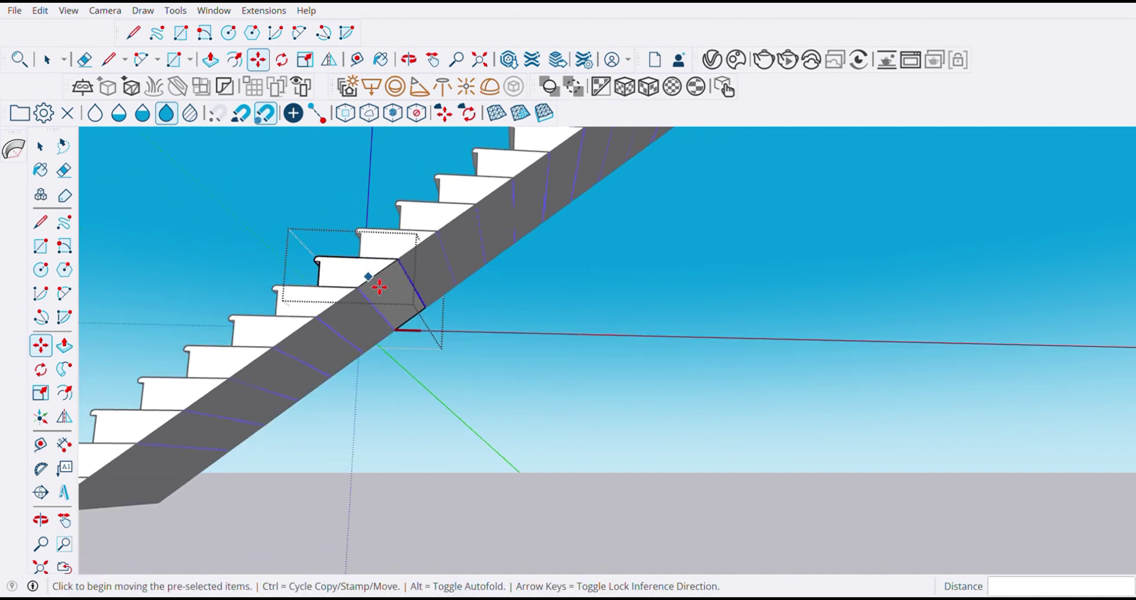
pyautogui.scroll(-2, 379, 287)
pyautogui.moveTo(411, 354); pyautogui.dragTo(463, 375, button='middle')
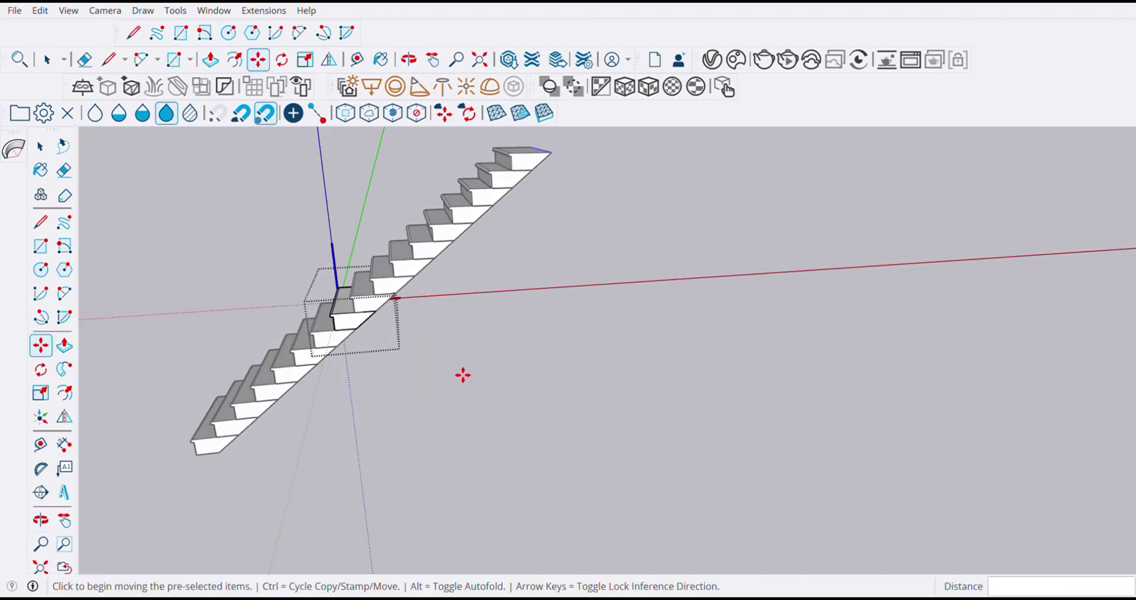
pyautogui.press('space')
pyautogui.click(475, 377)
# - Select the topmost step component and open it for editing
pyautogui.moveTo(604, 218); pyautogui.dragTo(505, 375, button='middle')
pyautogui.scroll(5, 353, 373)
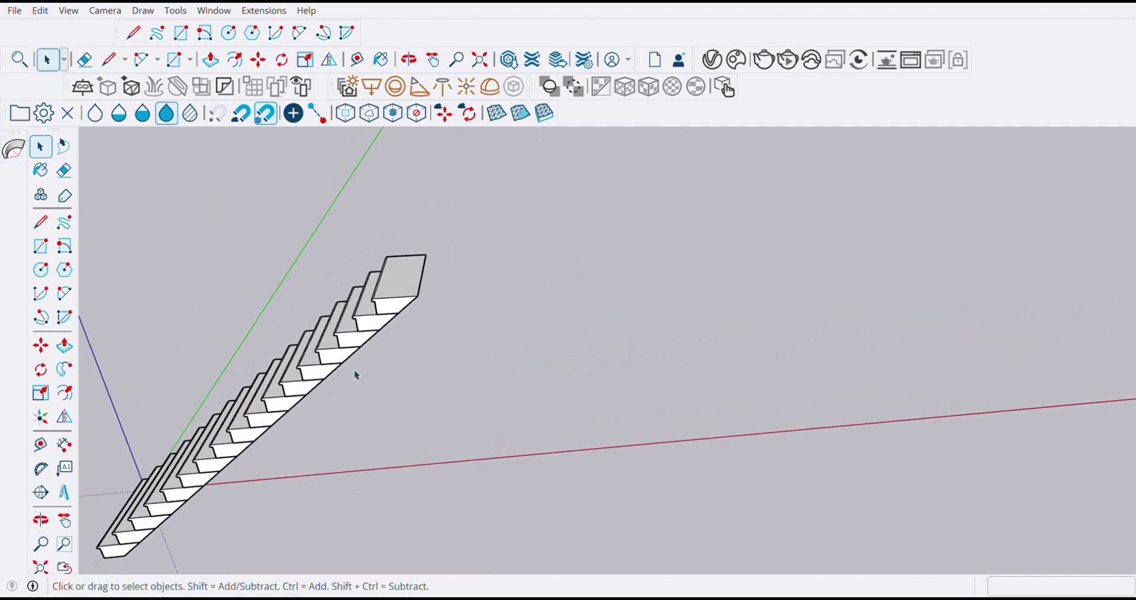
pyautogui.click(408, 314)
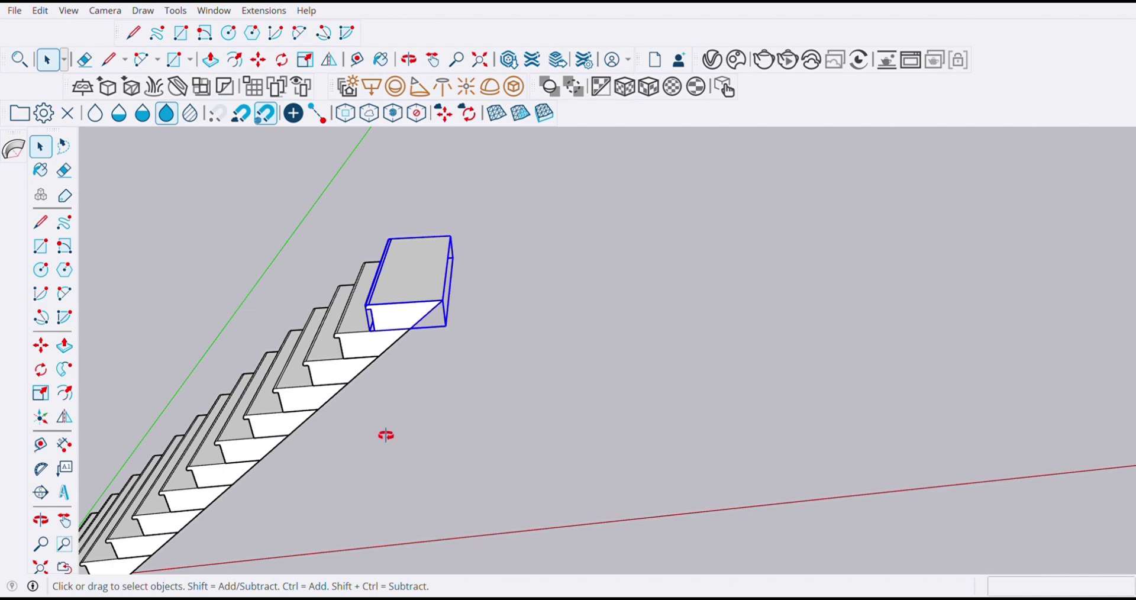
pyautogui.moveTo(386, 435); pyautogui.dragTo(467, 345, button='middle')
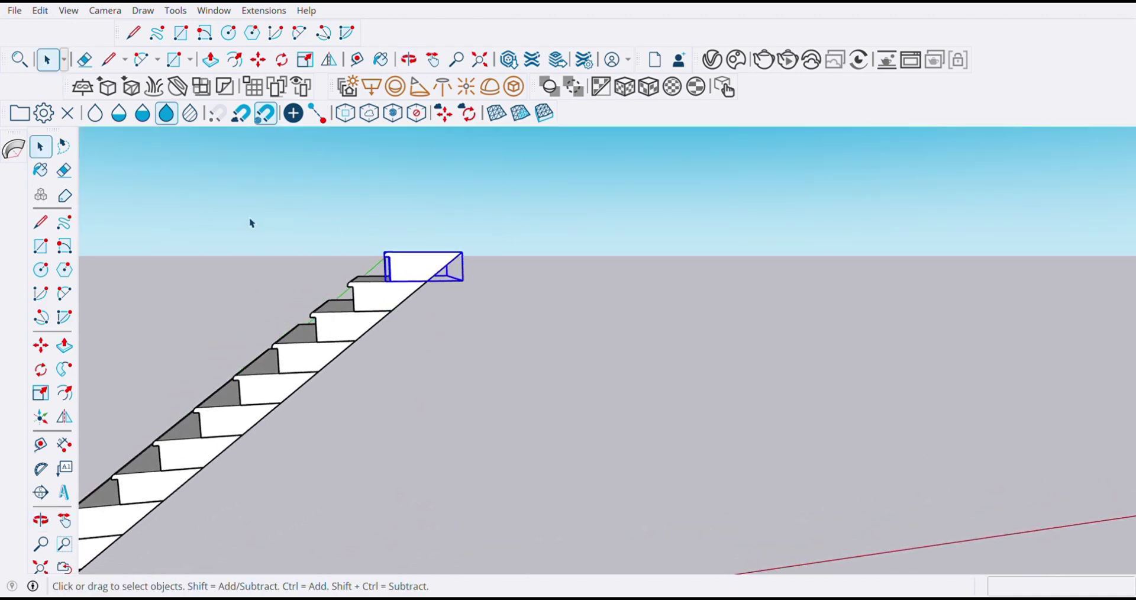
pyautogui.click(412, 211)
pyautogui.scroll(5, 414, 210)
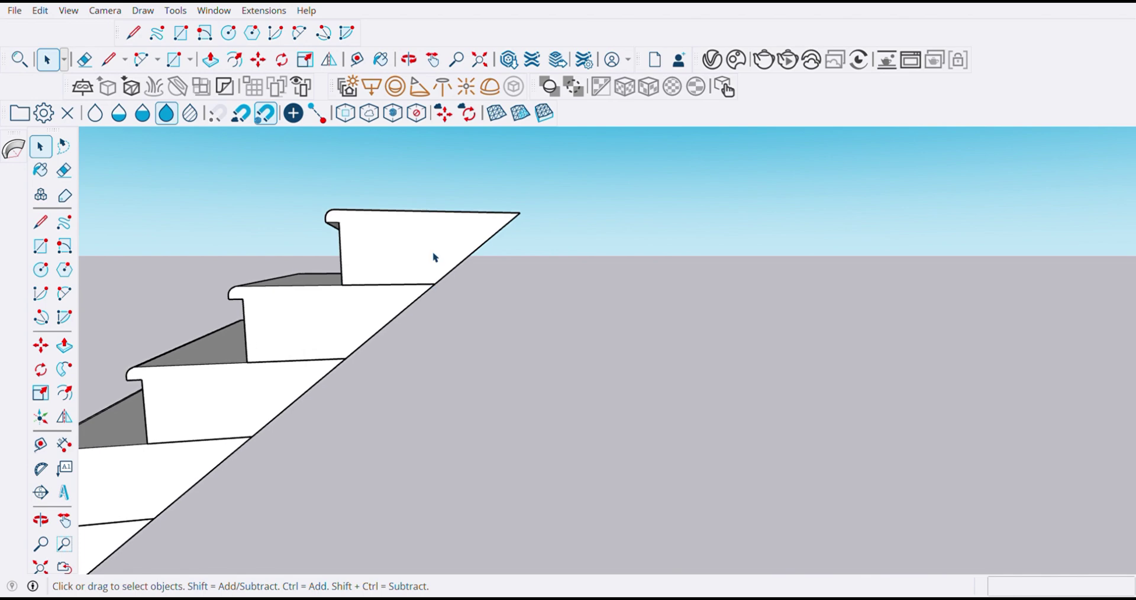
pyautogui.click(435, 258)
pyautogui.moveTo(436, 256); pyautogui.dragTo(408, 280, button='middle')
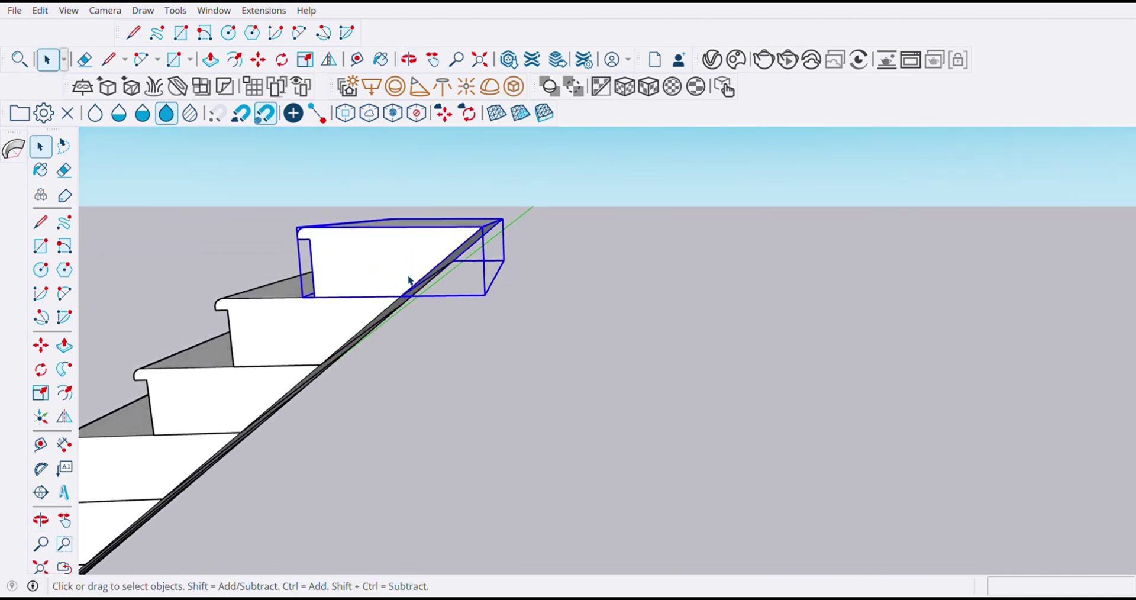
pyautogui.doubleClick(414, 262)
pyautogui.scroll(3, 415, 262)
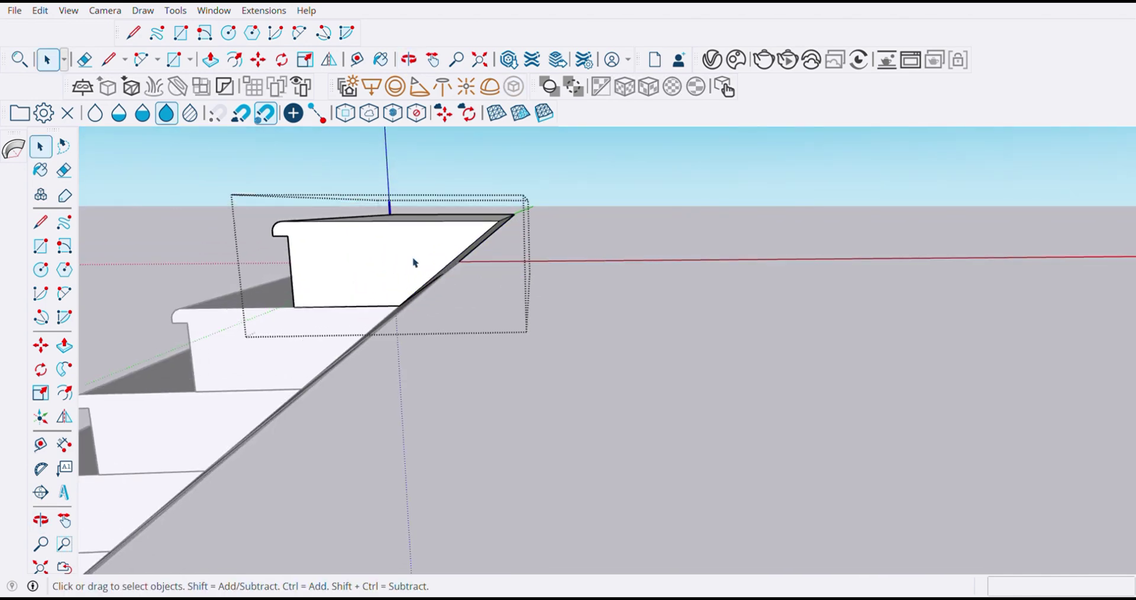
# - Draw a vertical line on the topmost step's side face from the lower back corner up to the top edge
pyautogui.click(414, 266)
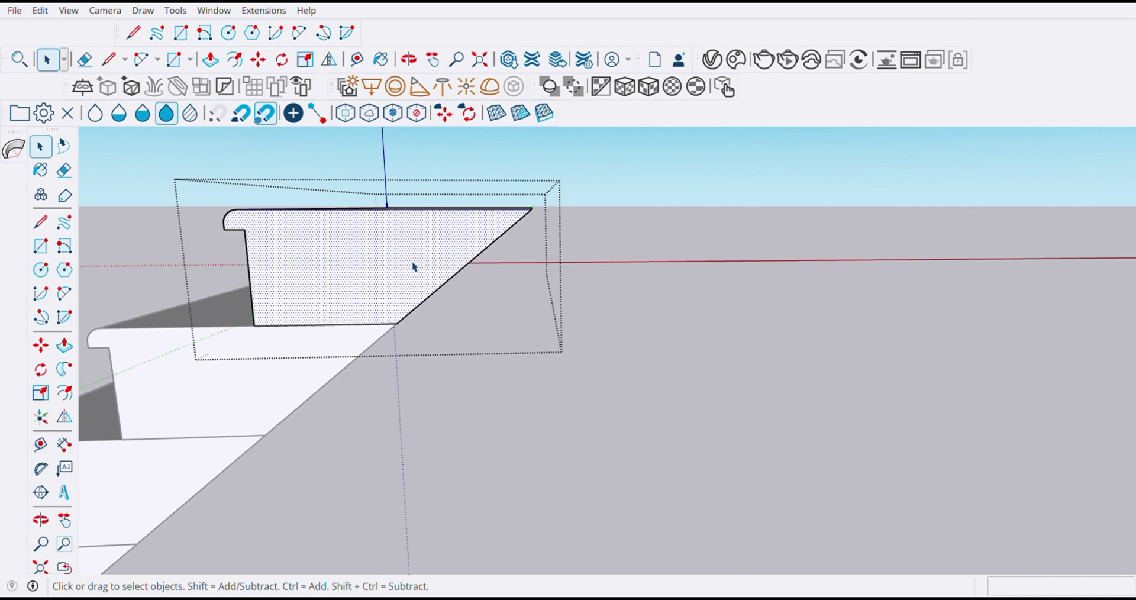
pyautogui.click(40, 222)
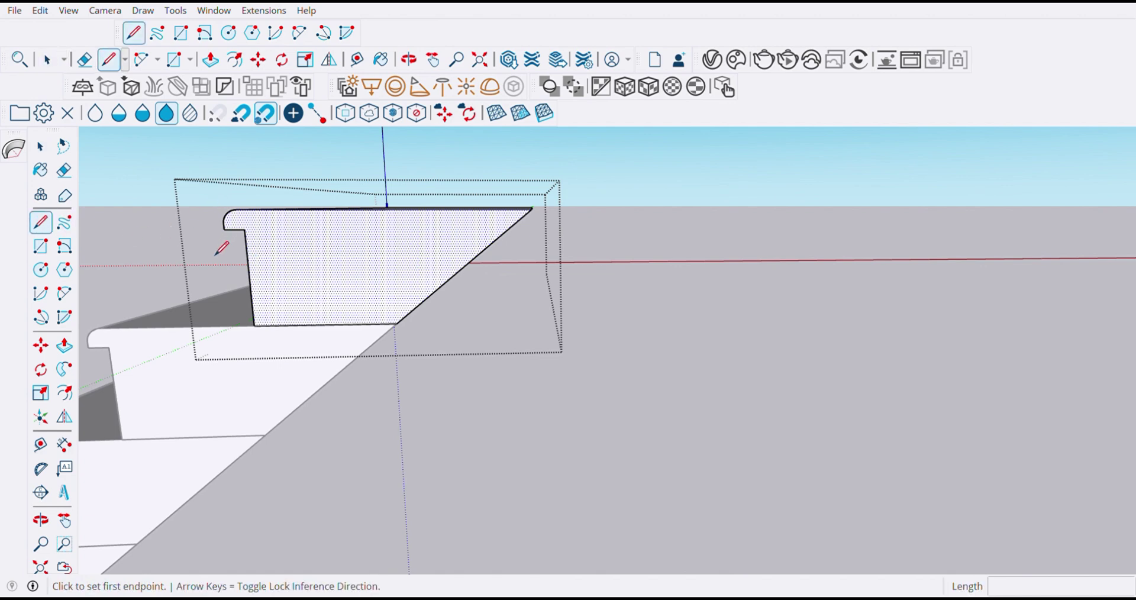
pyautogui.click(397, 325)
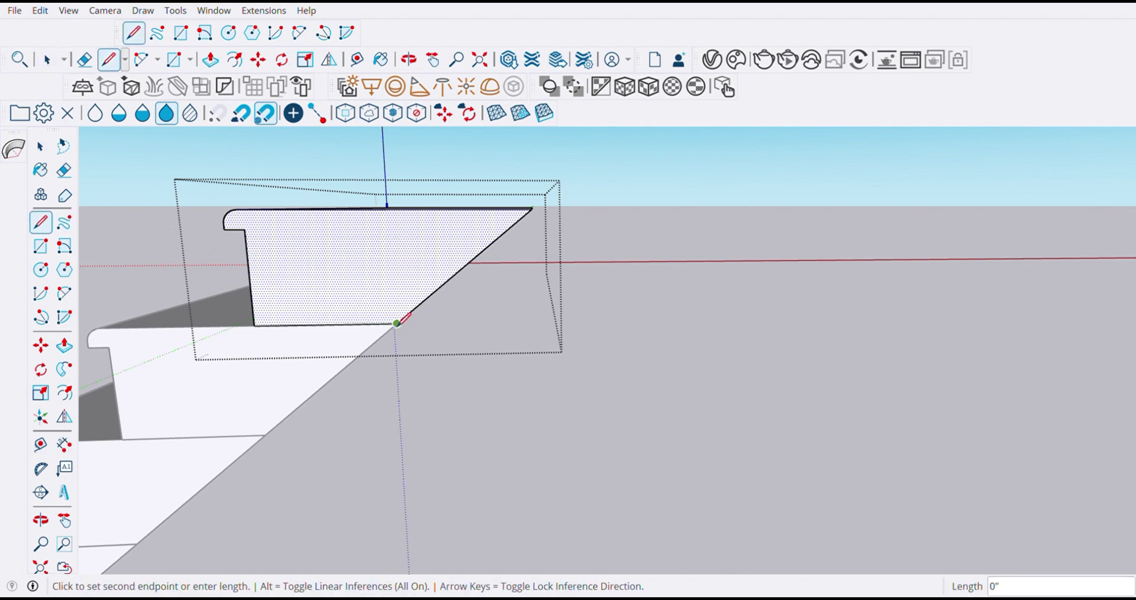
pyautogui.click(396, 225)
pyautogui.press('space')
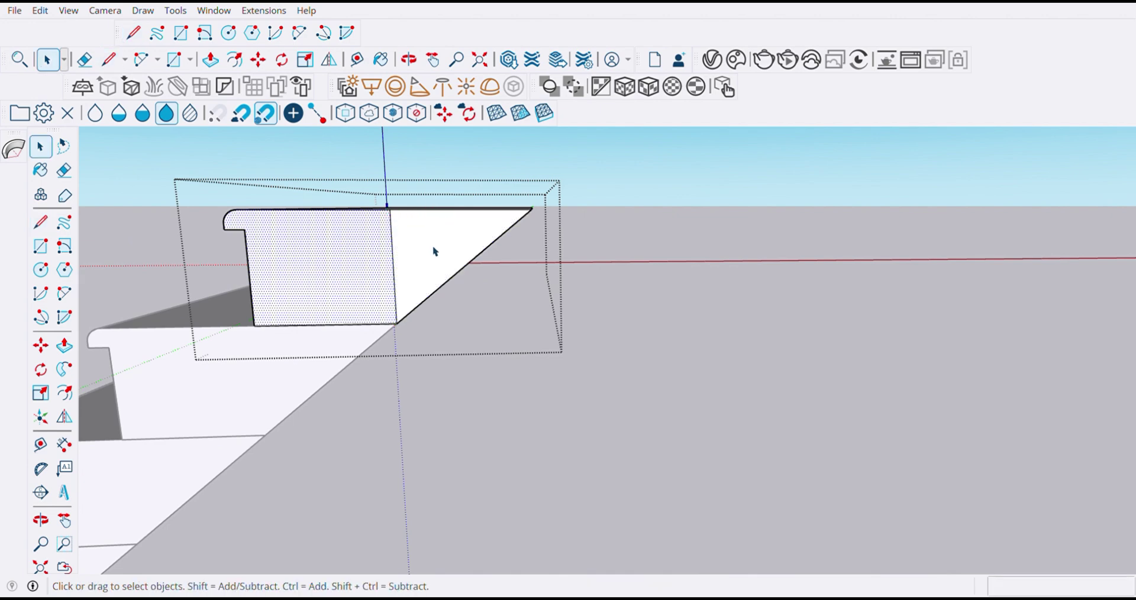
# - Push/pull the triangular face behind the vertical line through the full 10' 5" width to remove the wedge
pyautogui.click(435, 252)
pyautogui.moveTo(435, 251); pyautogui.dragTo(417, 315, button='middle')
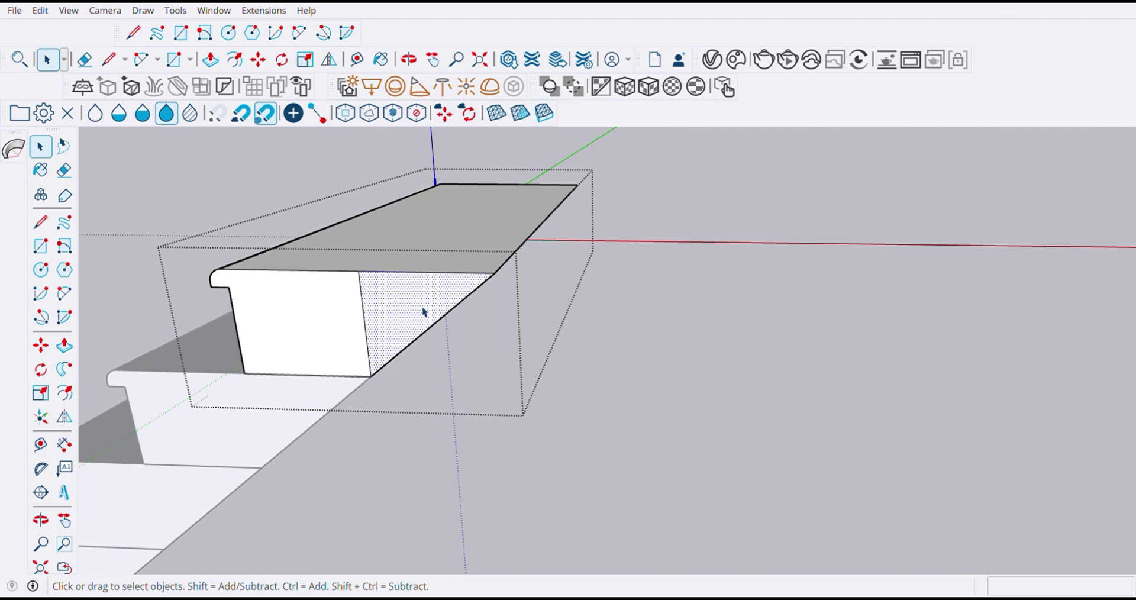
pyautogui.press('p')
pyautogui.click(426, 312)
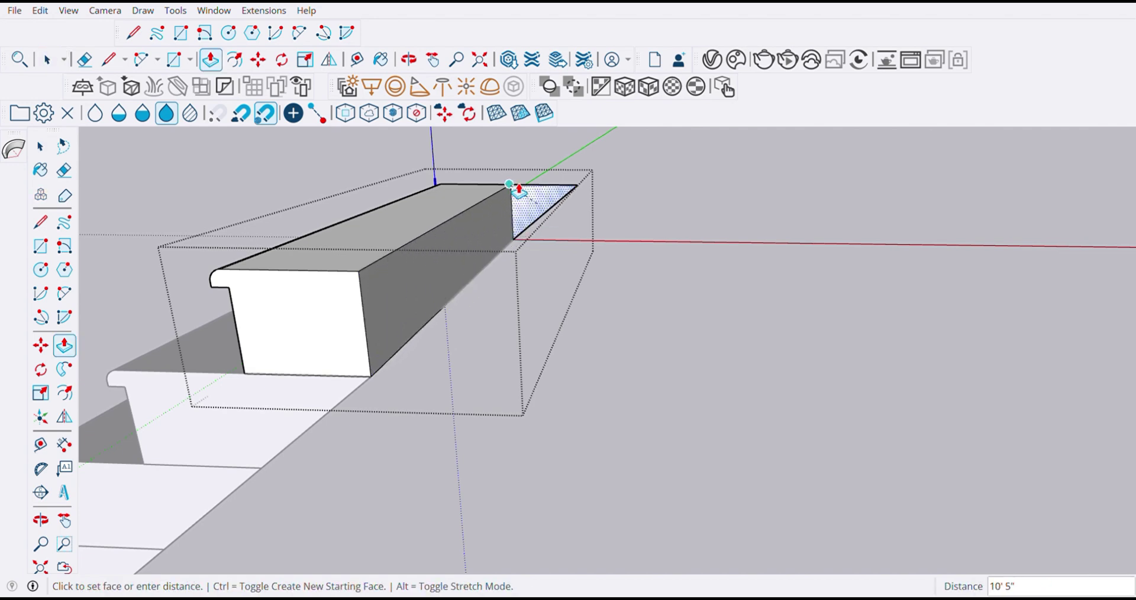
pyautogui.click(552, 182)
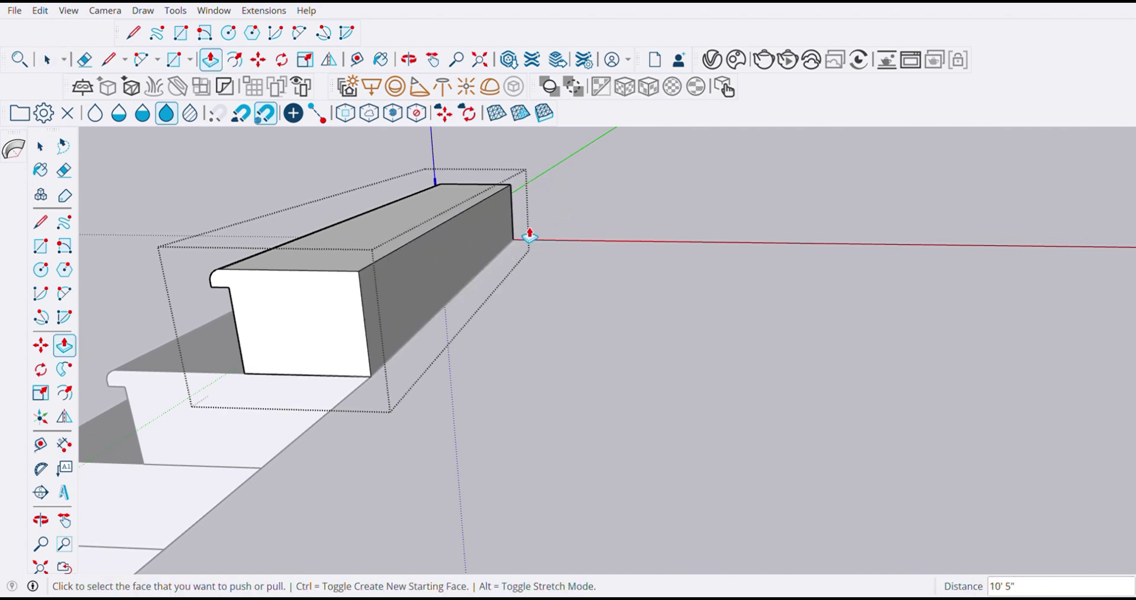
# - Push/pull the topmost step's back face outward by 6' 8" to form a landing and leave the component
pyautogui.moveTo(473, 256); pyautogui.dragTo(416, 271, button='middle')
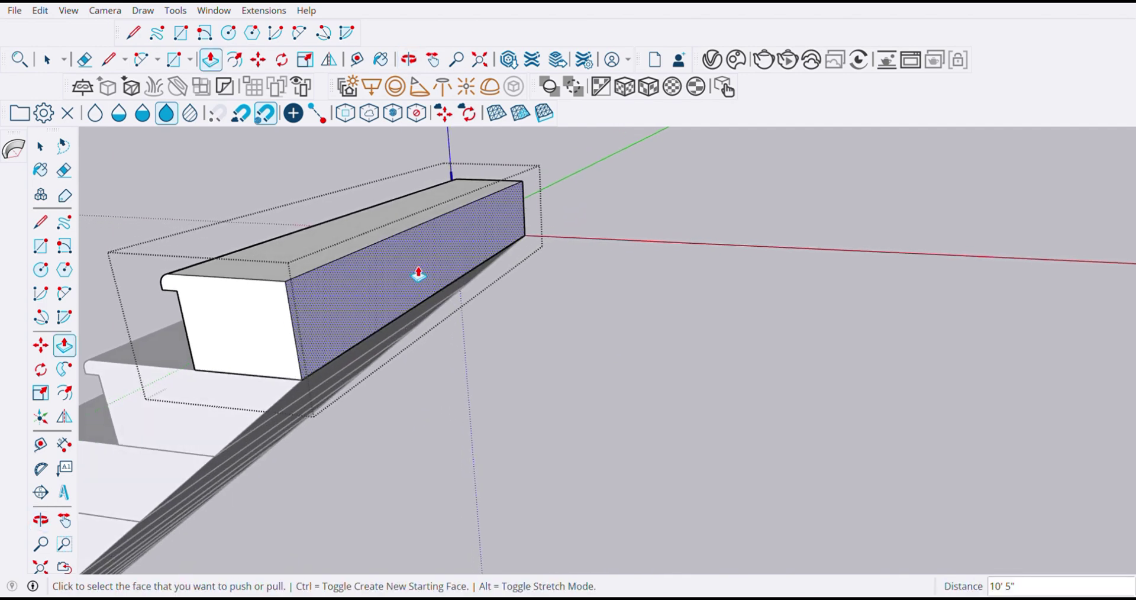
pyautogui.click(416, 271)
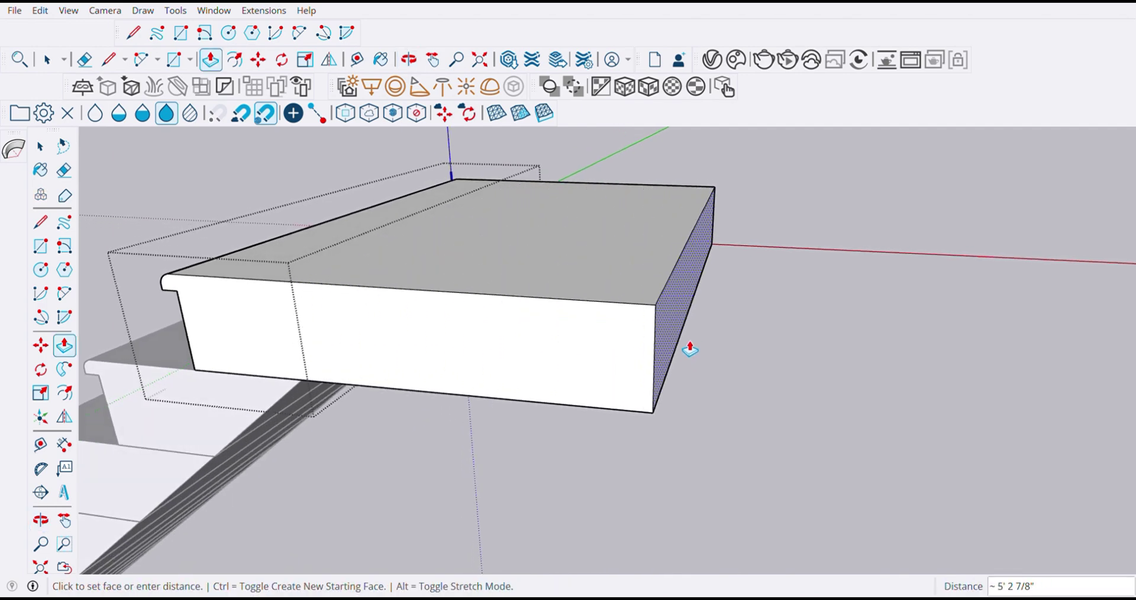
pyautogui.press('Return')
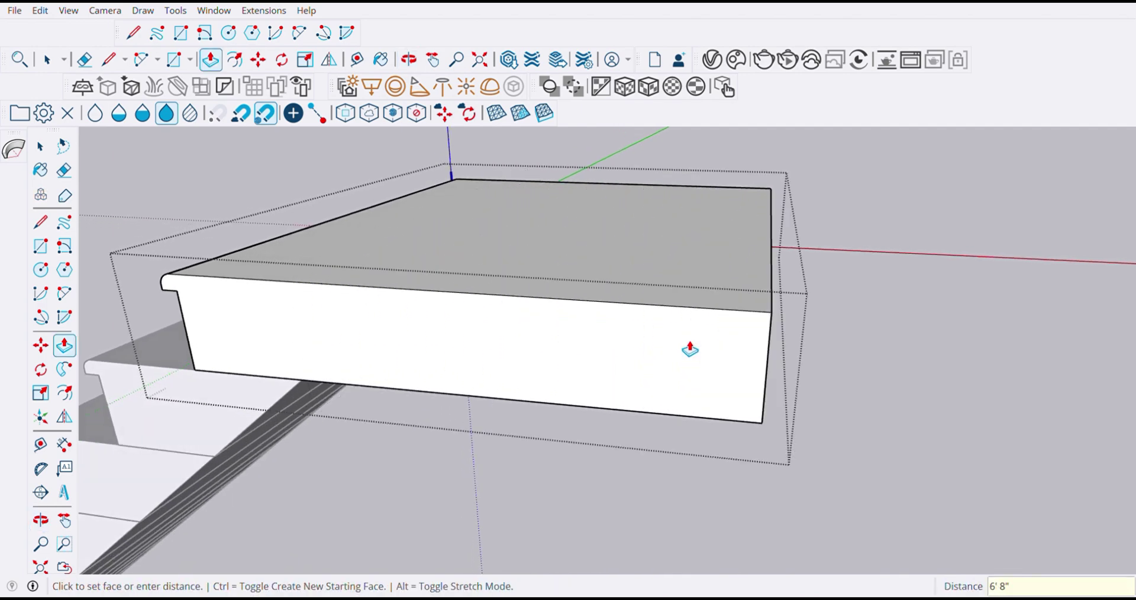
pyautogui.scroll(-5, 693, 328)
pyautogui.moveTo(628, 374); pyautogui.dragTo(737, 339, button='middle')
pyautogui.press('space')
# - Group all the steps together with the landing and select the resulting staircase group
pyautogui.scroll(-5, 688, 361)
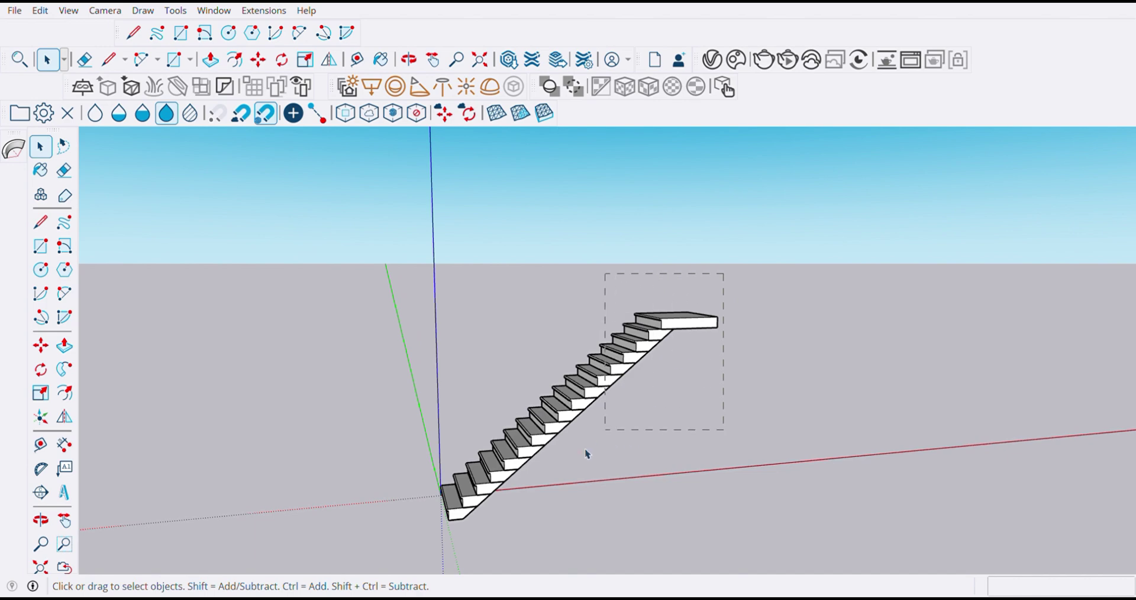
pyautogui.moveTo(444, 548); pyautogui.dragTo(432, 519)
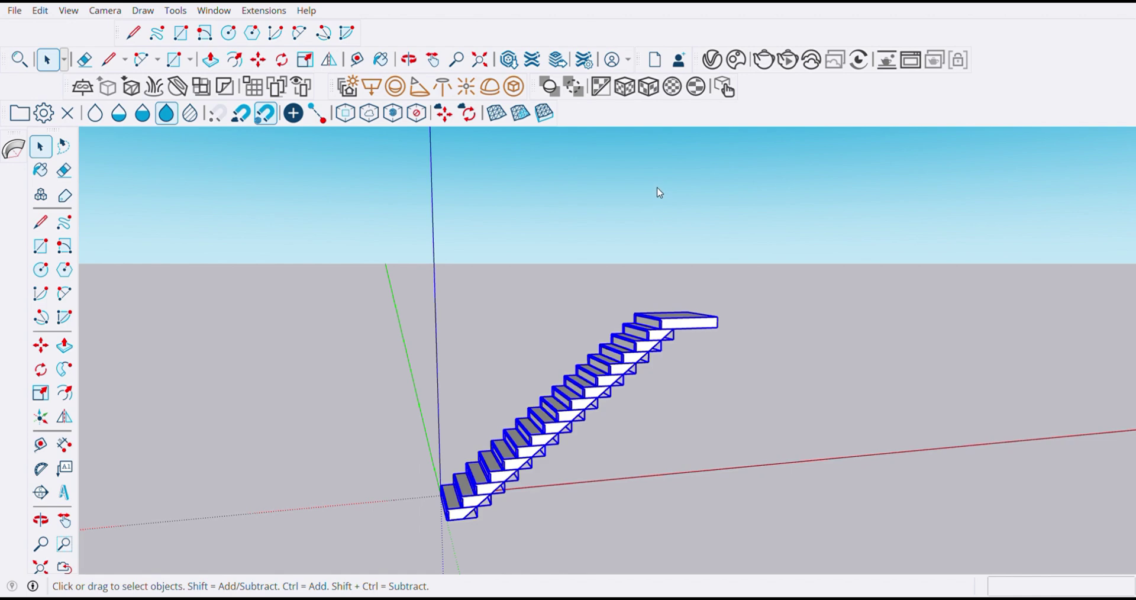
pyautogui.hotkey('ctrl', 'g')
pyautogui.click(739, 349)
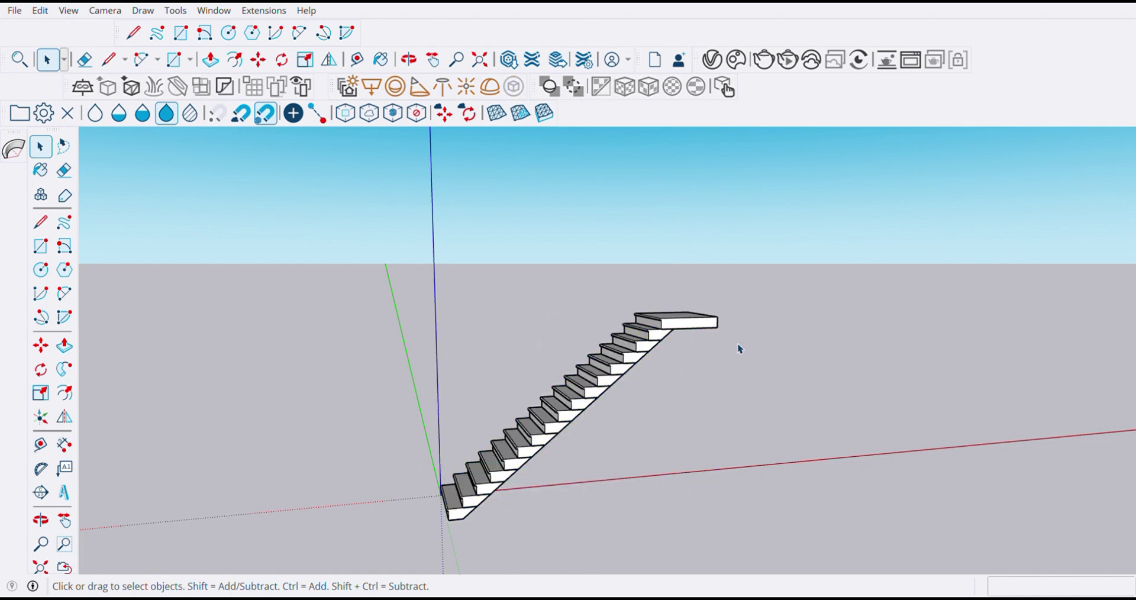
pyautogui.click(649, 356)
pyautogui.moveTo(670, 410)
pyautogui.mouseDown(button='middle')
pyautogui.moveTo(680, 413)
pyautogui.moveTo(663, 402)
pyautogui.mouseUp(button='middle')
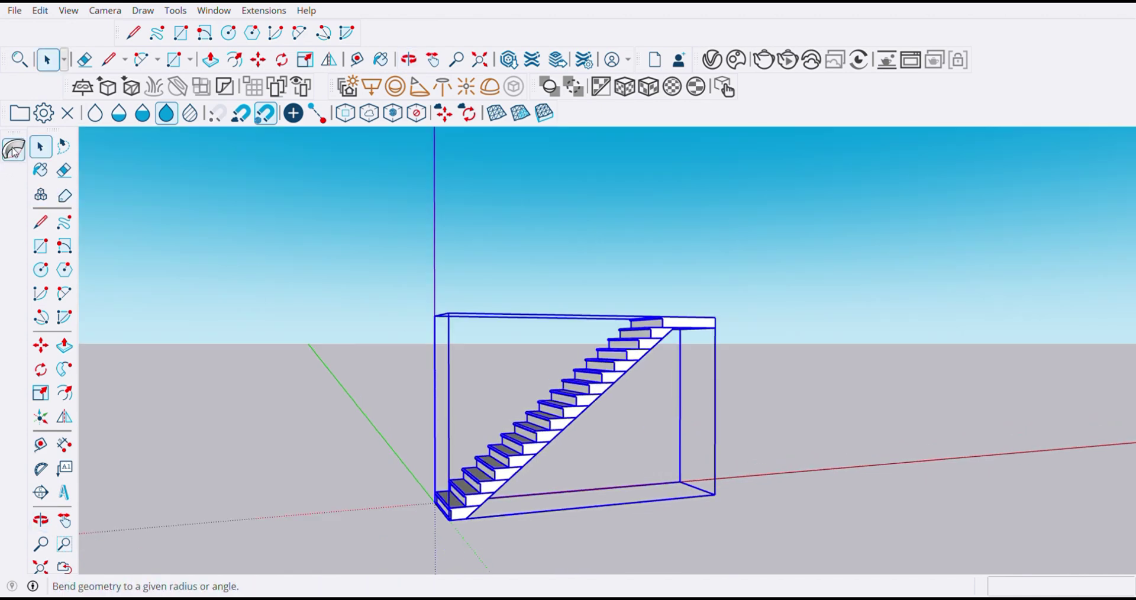
pyautogui.click(13, 149)
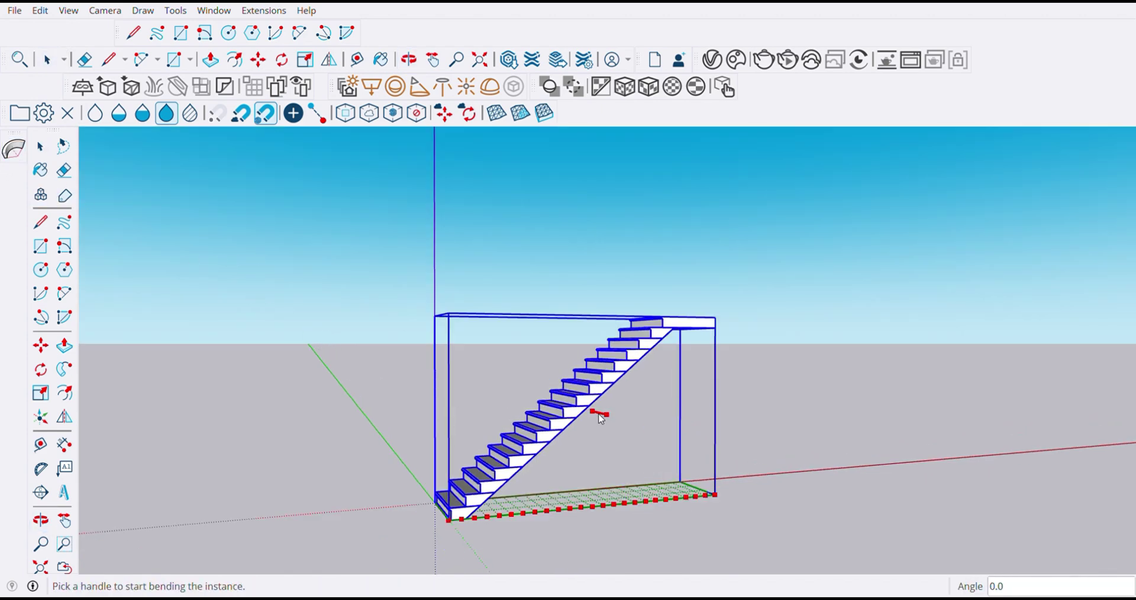
pyautogui.moveTo(609, 423)
pyautogui.mouseDown(button='middle')
pyautogui.moveTo(659, 448)
pyautogui.moveTo(625, 426)
pyautogui.mouseUp(button='middle')
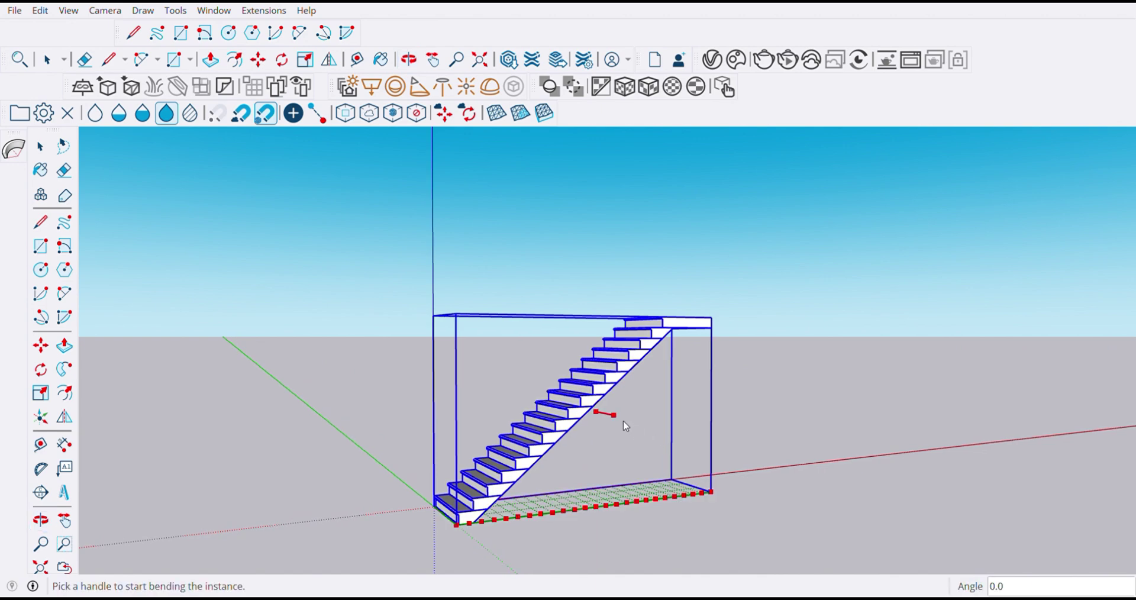
pyautogui.moveTo(611, 418); pyautogui.dragTo(629, 464)
pyautogui.press('space')
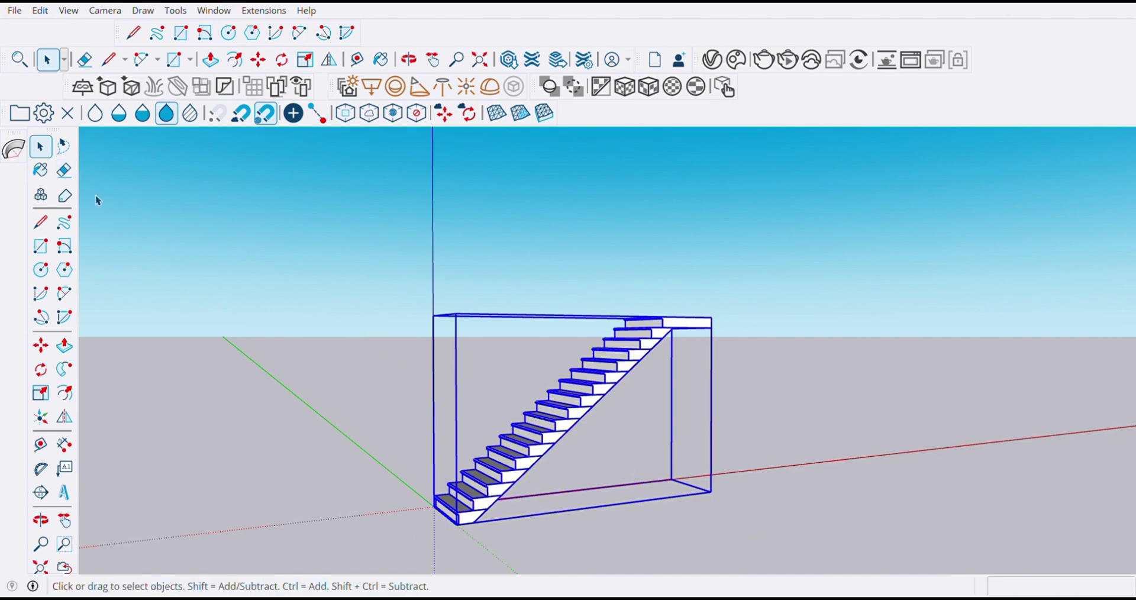
# - Bend the staircase group to an angle of about 296.8 degrees
pyautogui.click(13, 148)
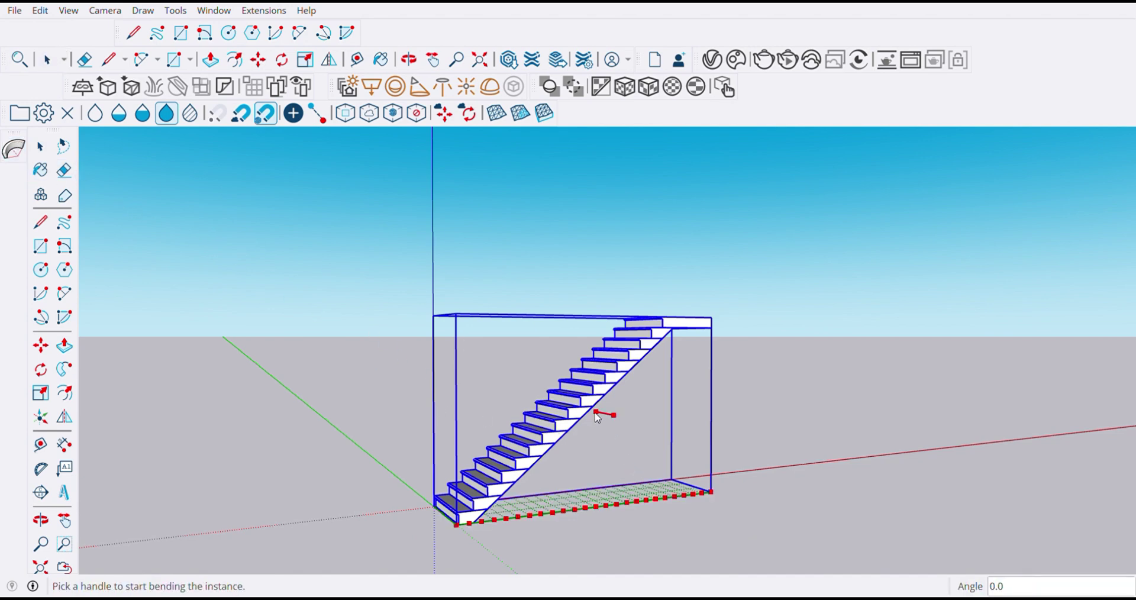
pyautogui.moveTo(596, 414); pyautogui.dragTo(629, 446)
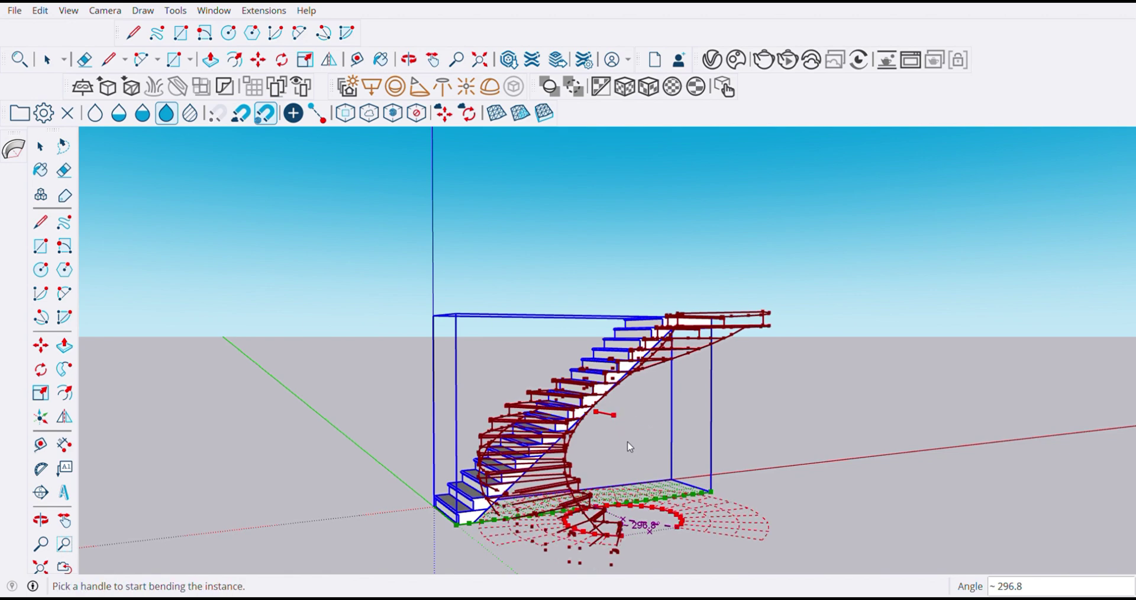
pyautogui.press('space')
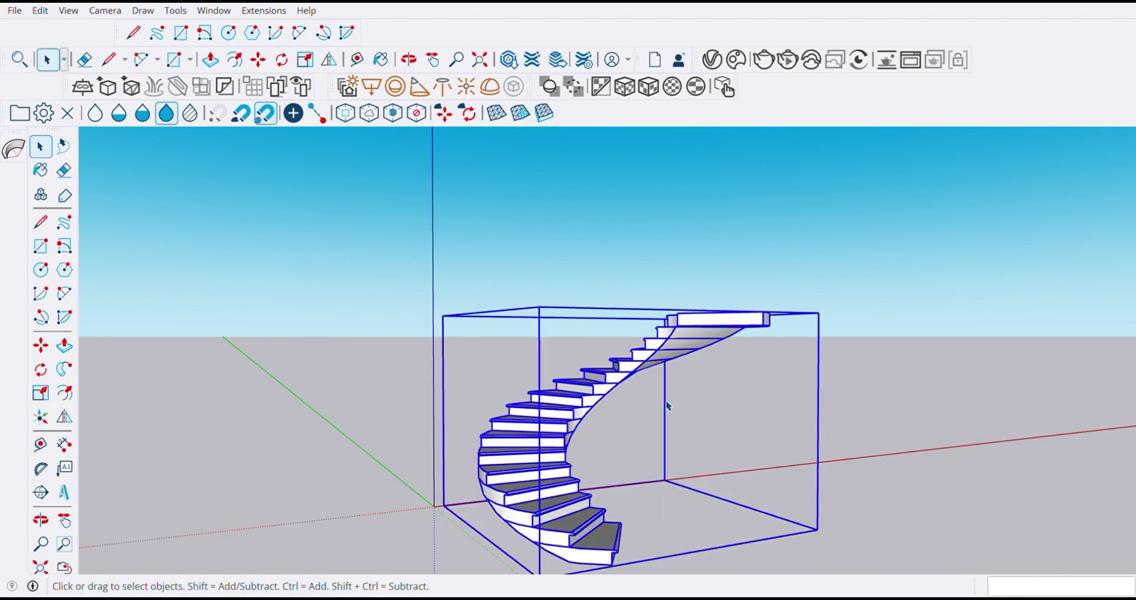
# - Examine the curved staircase's shape from several viewpoints, with and without the group selected
pyautogui.scroll(-4, 667, 405)
pyautogui.moveTo(697, 465); pyautogui.dragTo(743, 477, button='middle')
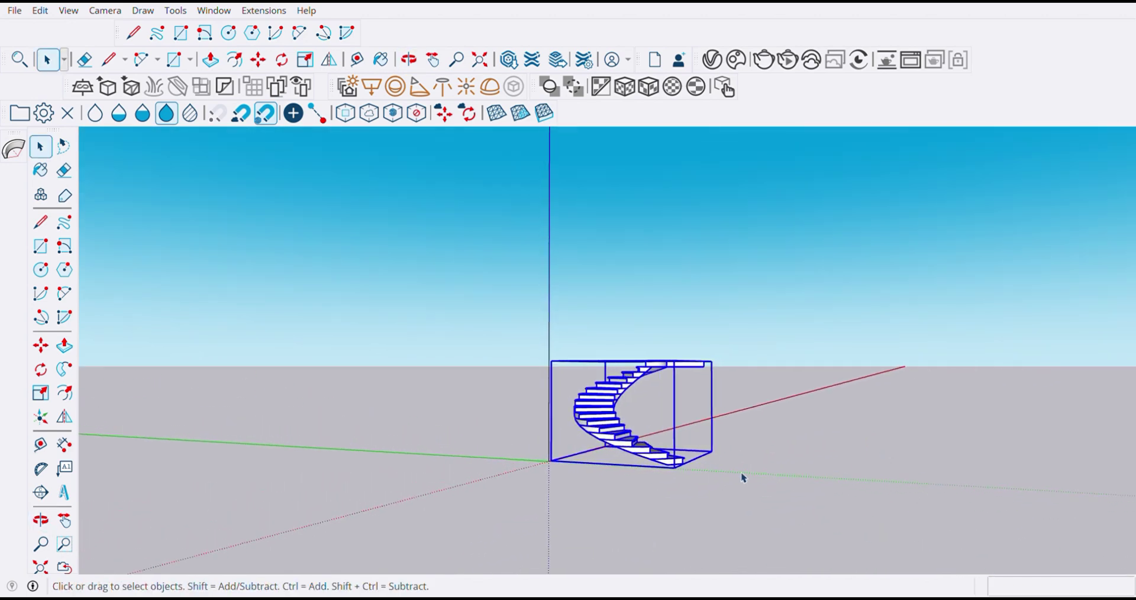
pyautogui.moveTo(571, 473); pyautogui.dragTo(450, 421, button='middle')
pyautogui.scroll(5, 632, 393)
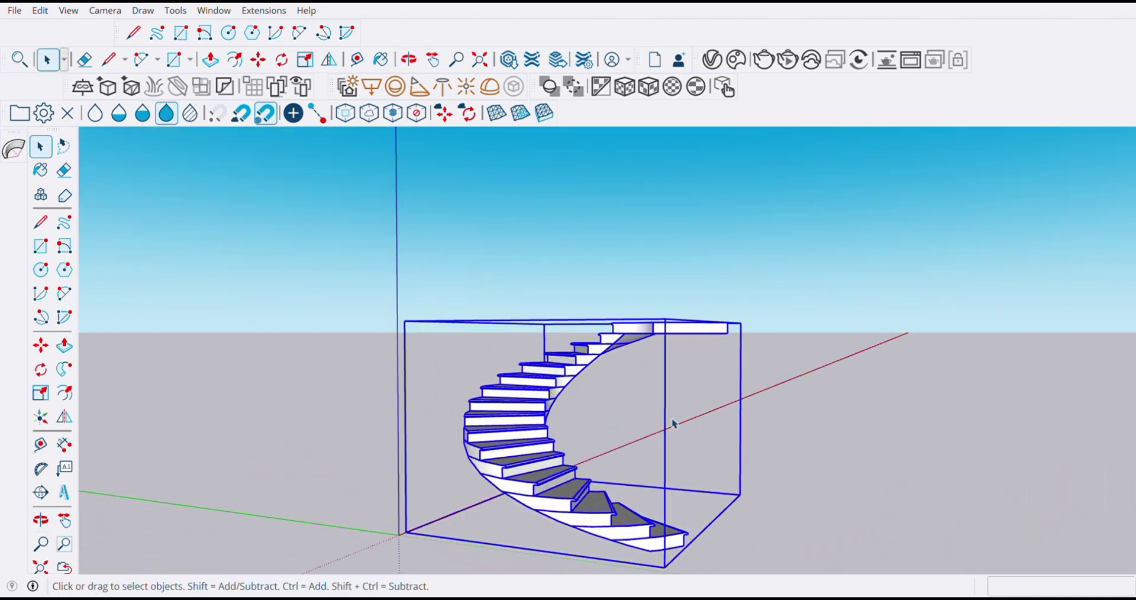
pyautogui.moveTo(673, 424); pyautogui.dragTo(451, 439, button='middle')
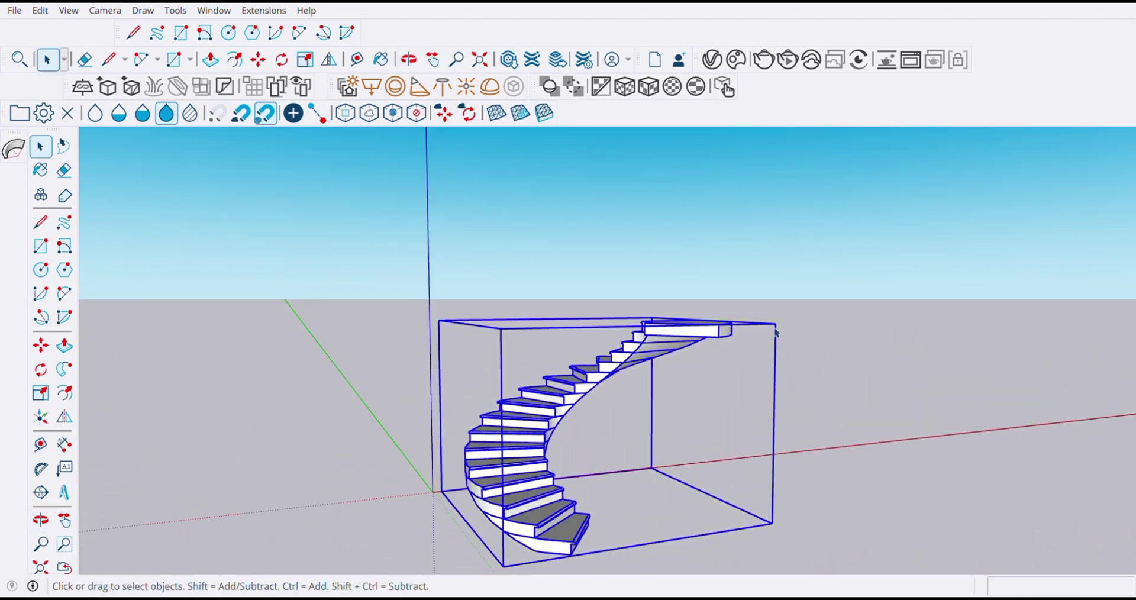
pyautogui.scroll(-3, 820, 325)
pyautogui.click(828, 368)
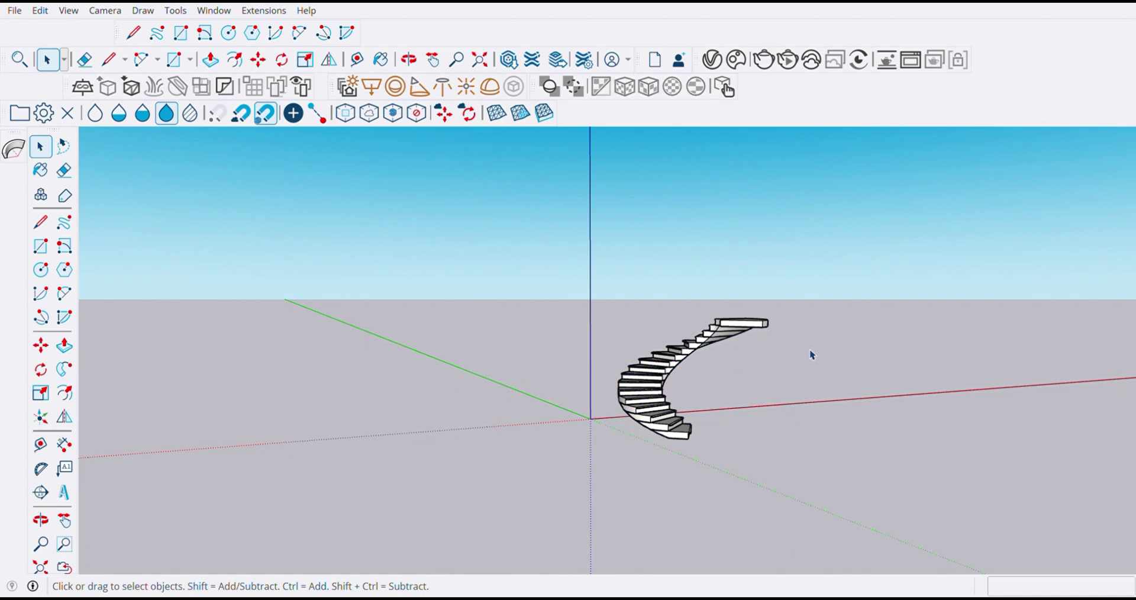
pyautogui.moveTo(811, 355); pyautogui.dragTo(772, 361, button='middle')
pyautogui.scroll(5, 722, 355)
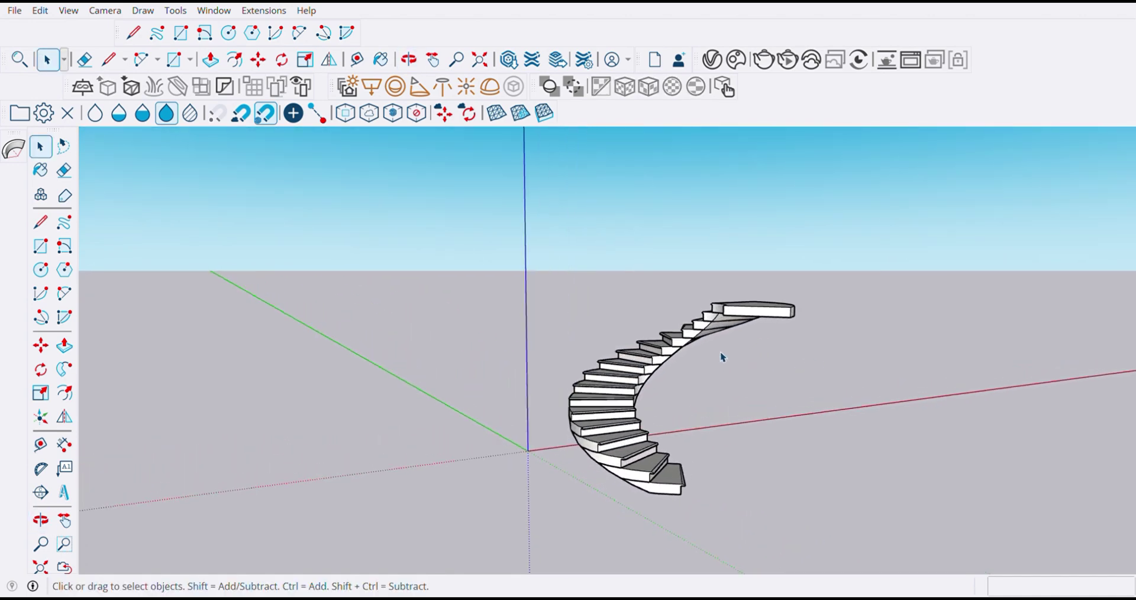
pyautogui.click(646, 369)
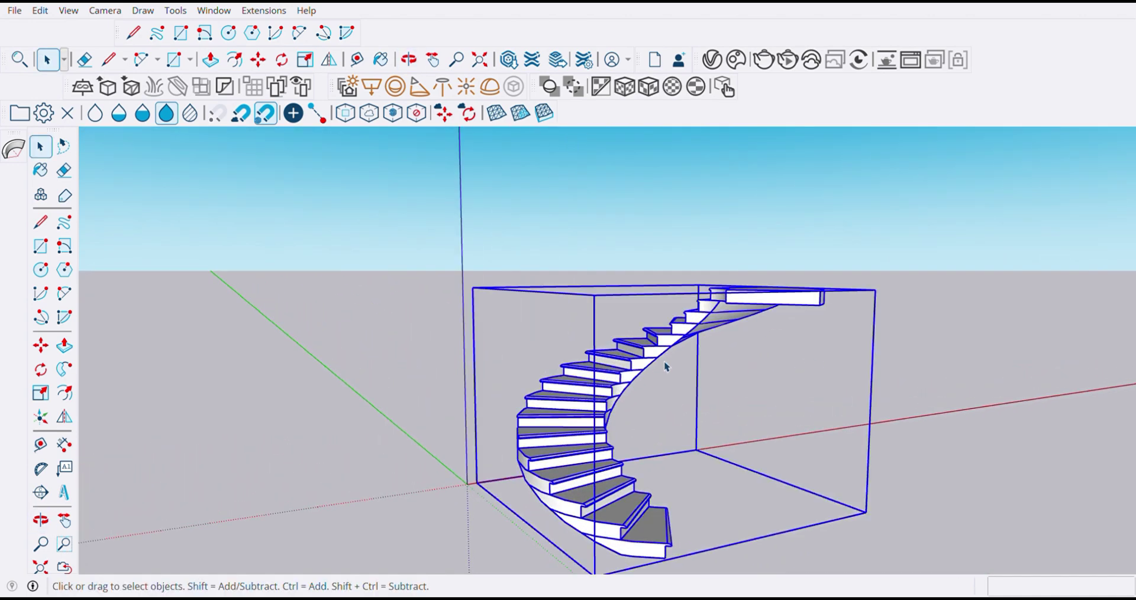
pyautogui.moveTo(669, 395); pyautogui.dragTo(716, 379, button='middle')
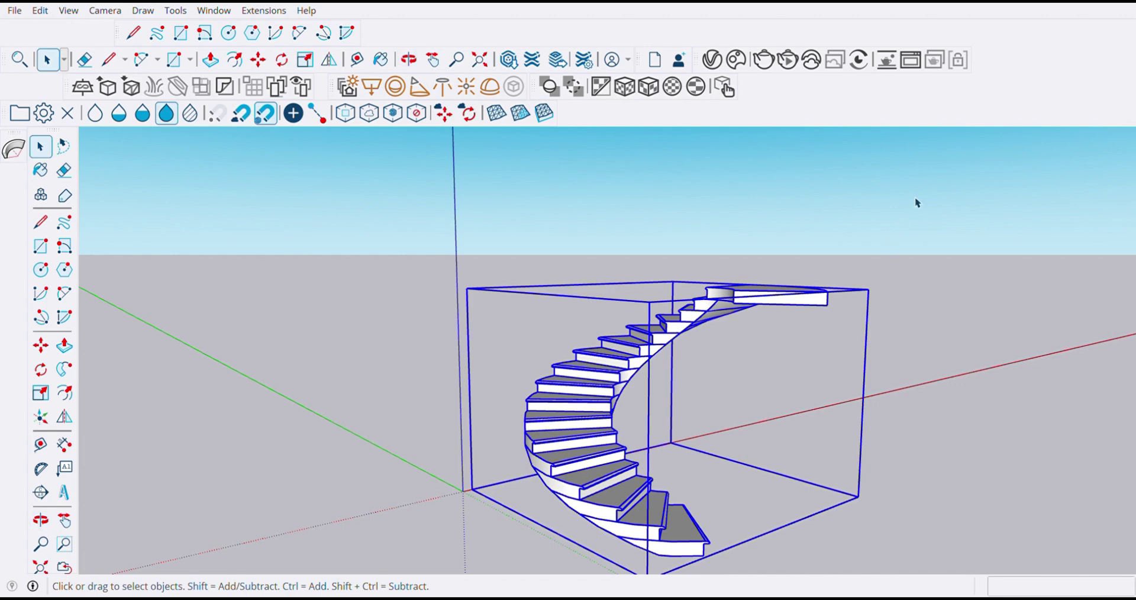